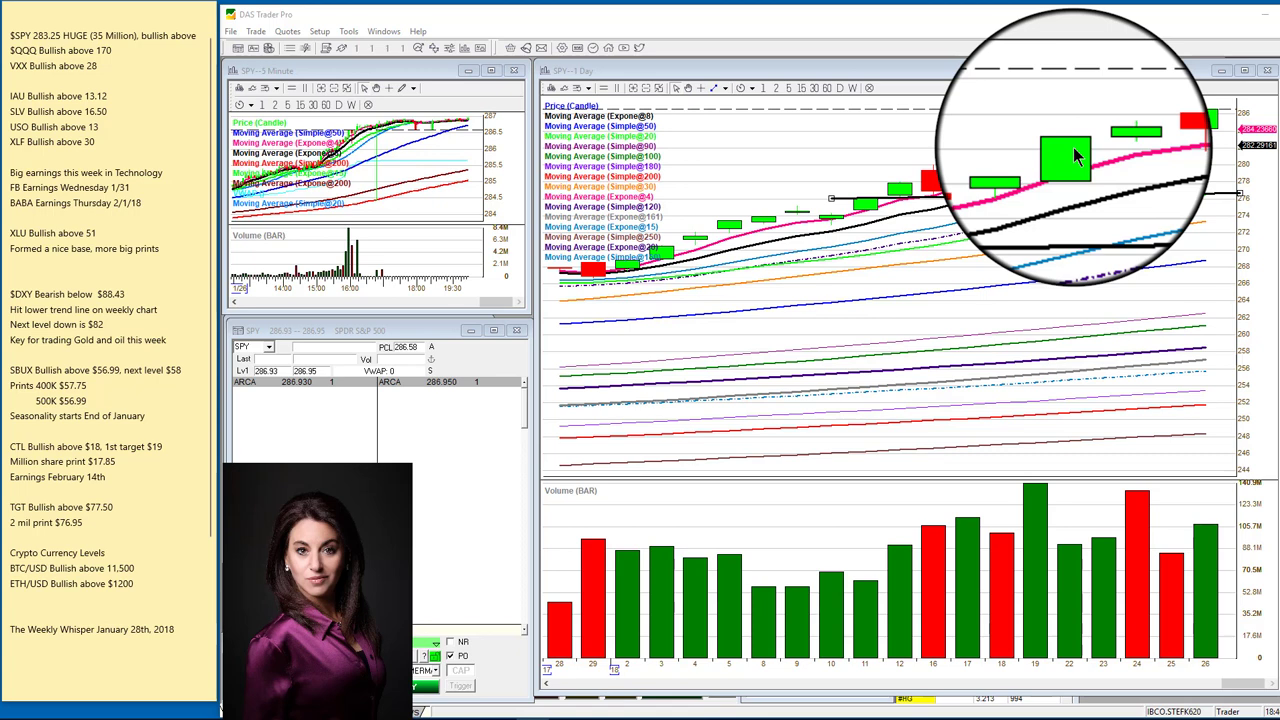
# Step: Draw a nearly horizontal trend line on the SPY daily chart at about 283, extending past the latest candle
pyautogui.click(723, 88)
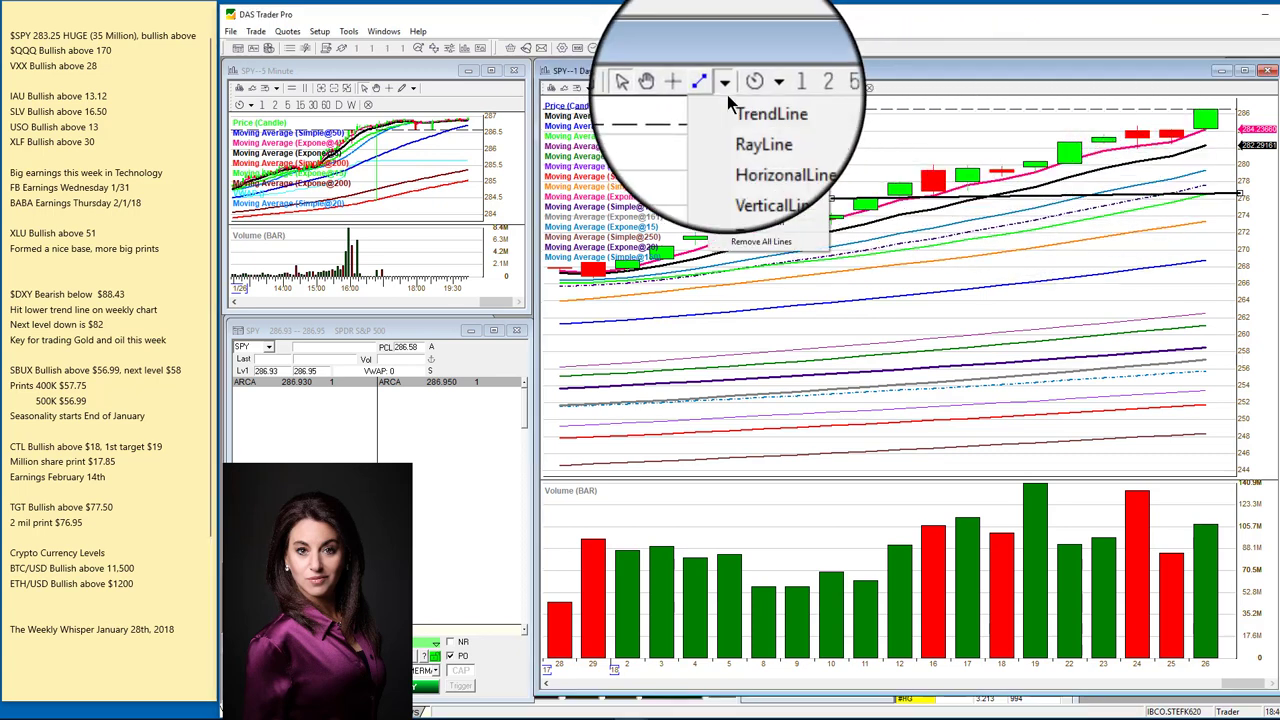
pyautogui.click(730, 100)
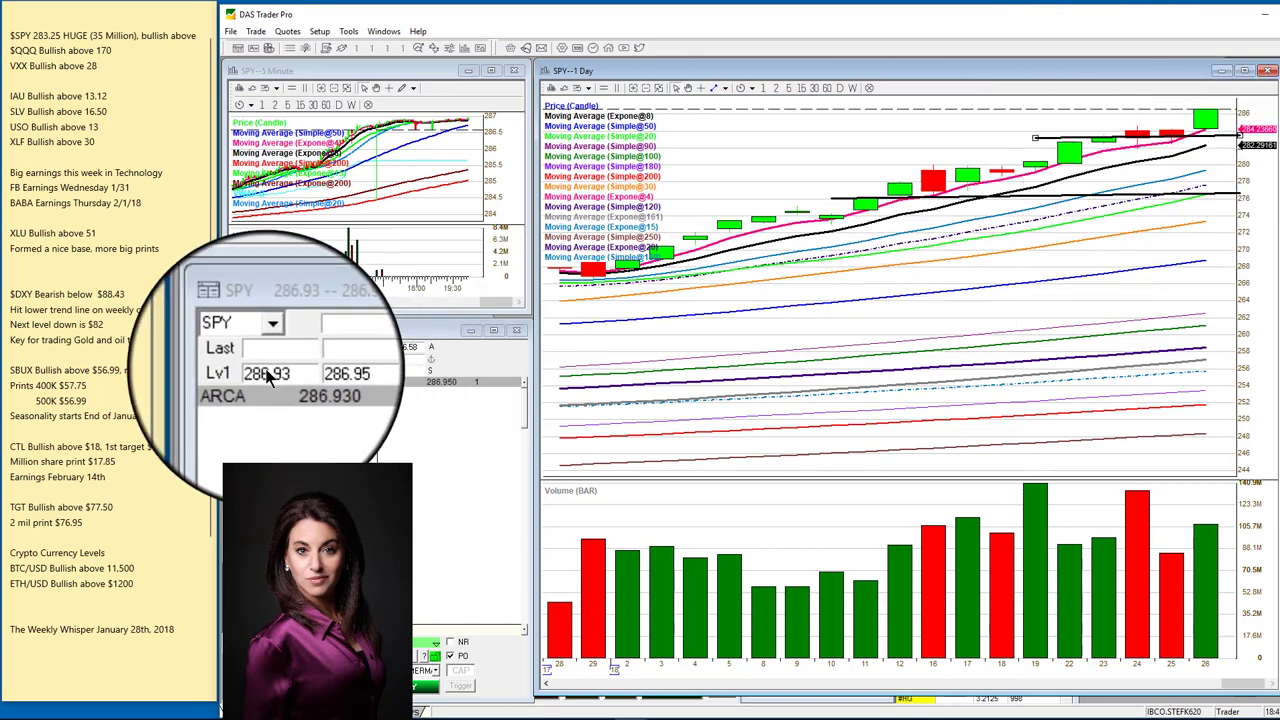
# Step: Switch the quote window and its linked charts from SPY to QQQ
pyautogui.click(252, 346)
pyautogui.press('BackSpace')
pyautogui.press('BackSpace')
pyautogui.press('BackSpace')
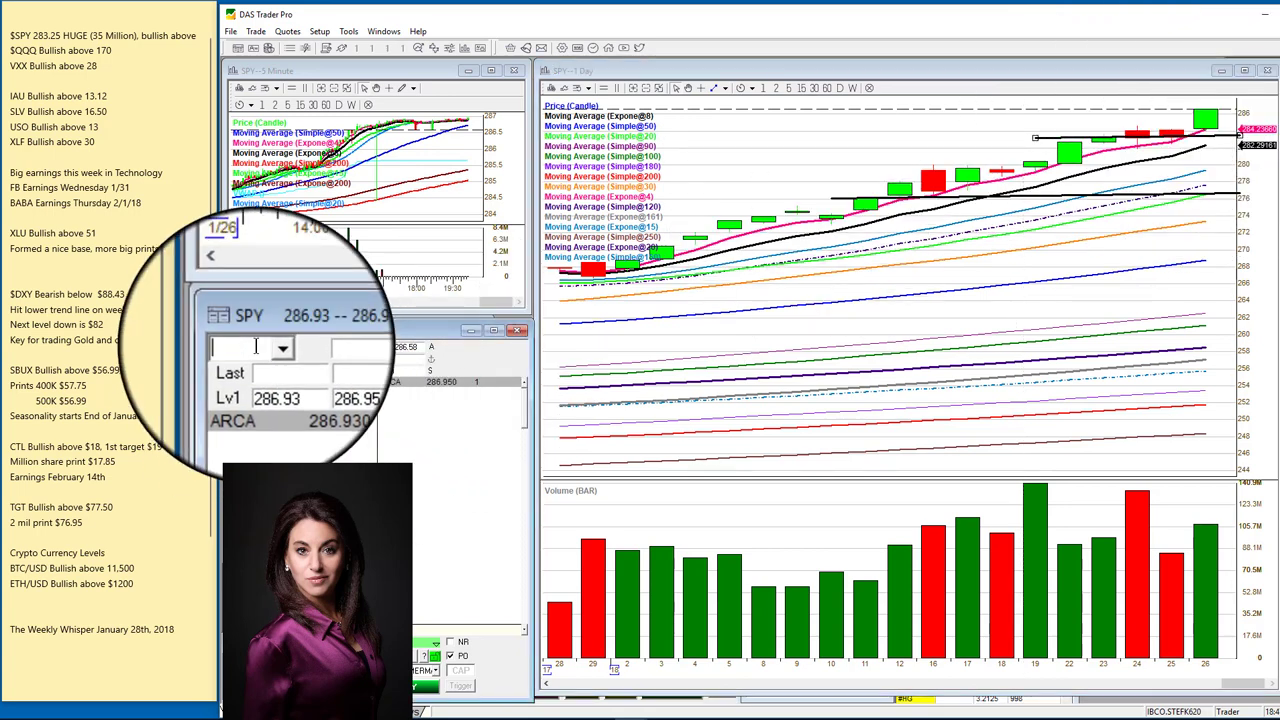
pyautogui.write('QQQ')
pyautogui.press('Return')
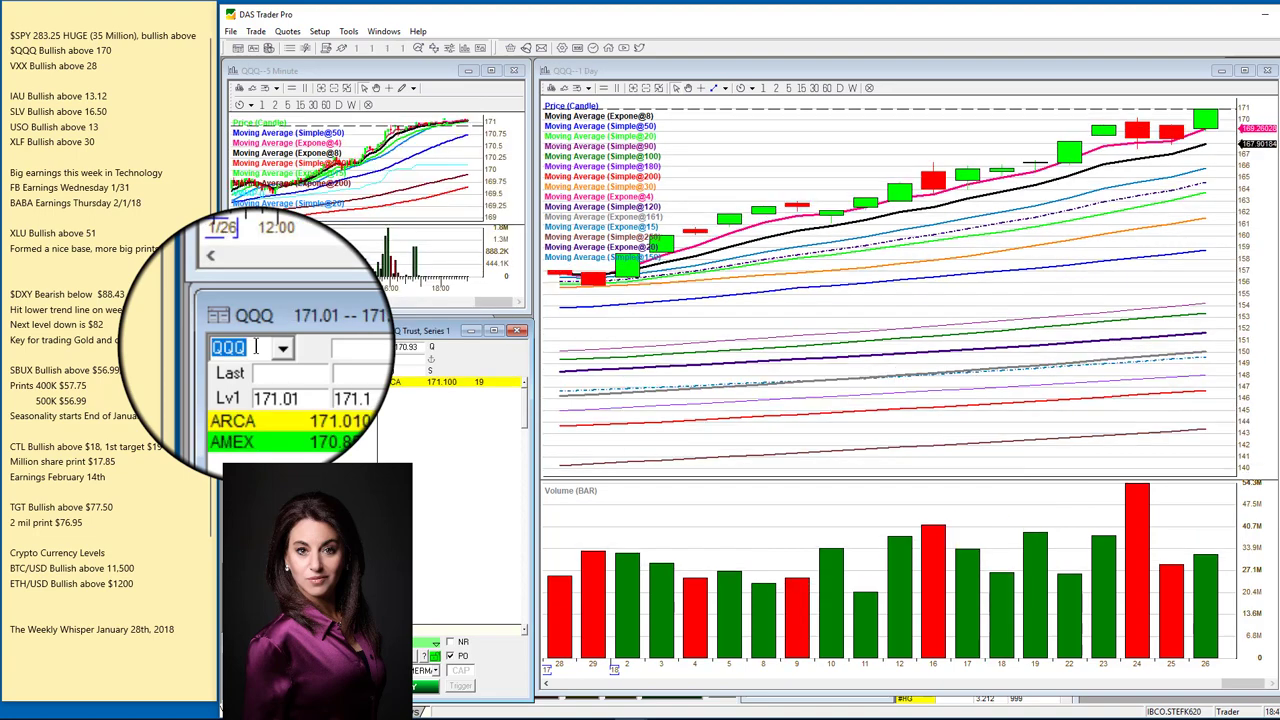
# Step: Draw two nearly horizontal trend lines on the QQQ daily chart, at about 165 and about 170
pyautogui.click(725, 89)
pyautogui.click(731, 107)
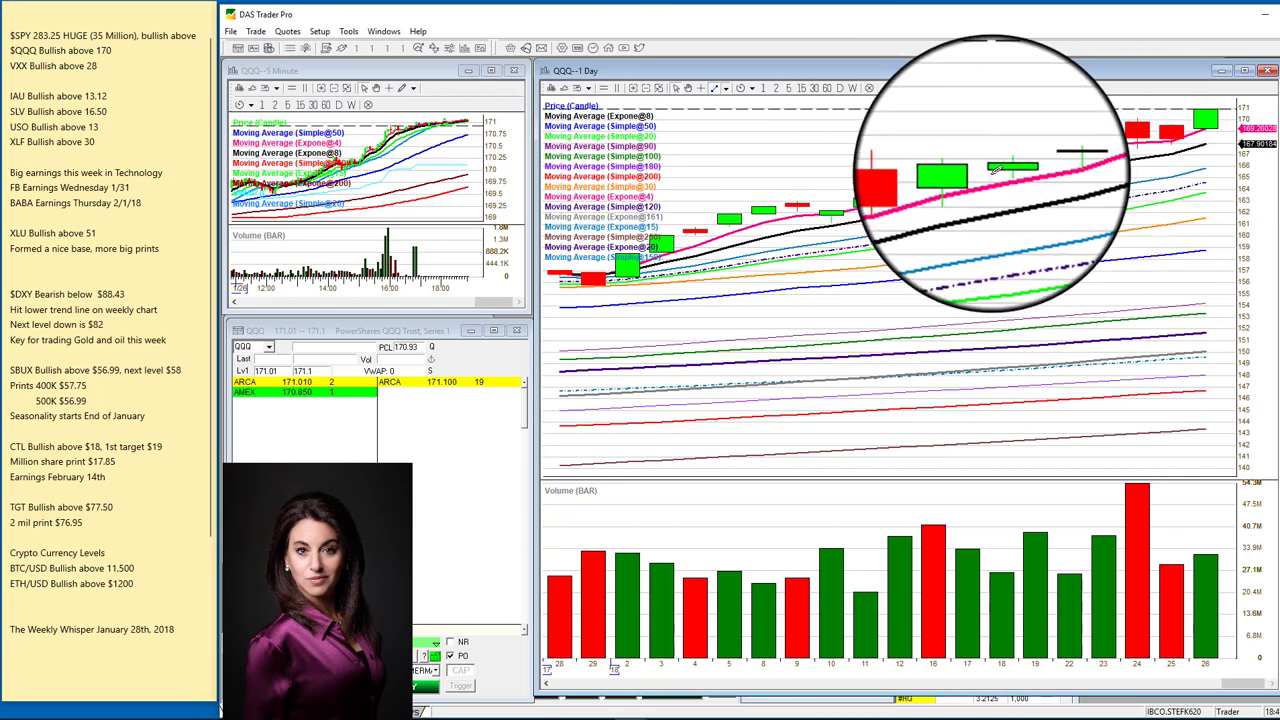
pyautogui.moveTo(975, 180); pyautogui.dragTo(1210, 180)
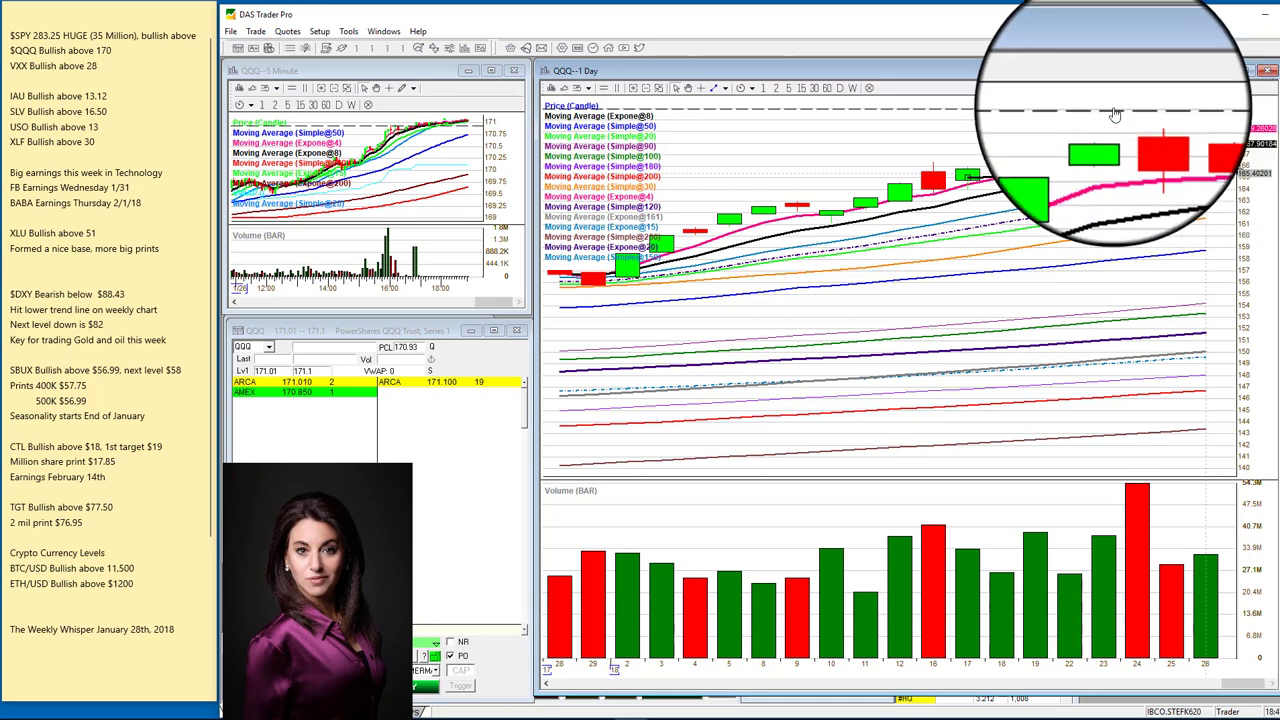
pyautogui.click(729, 89)
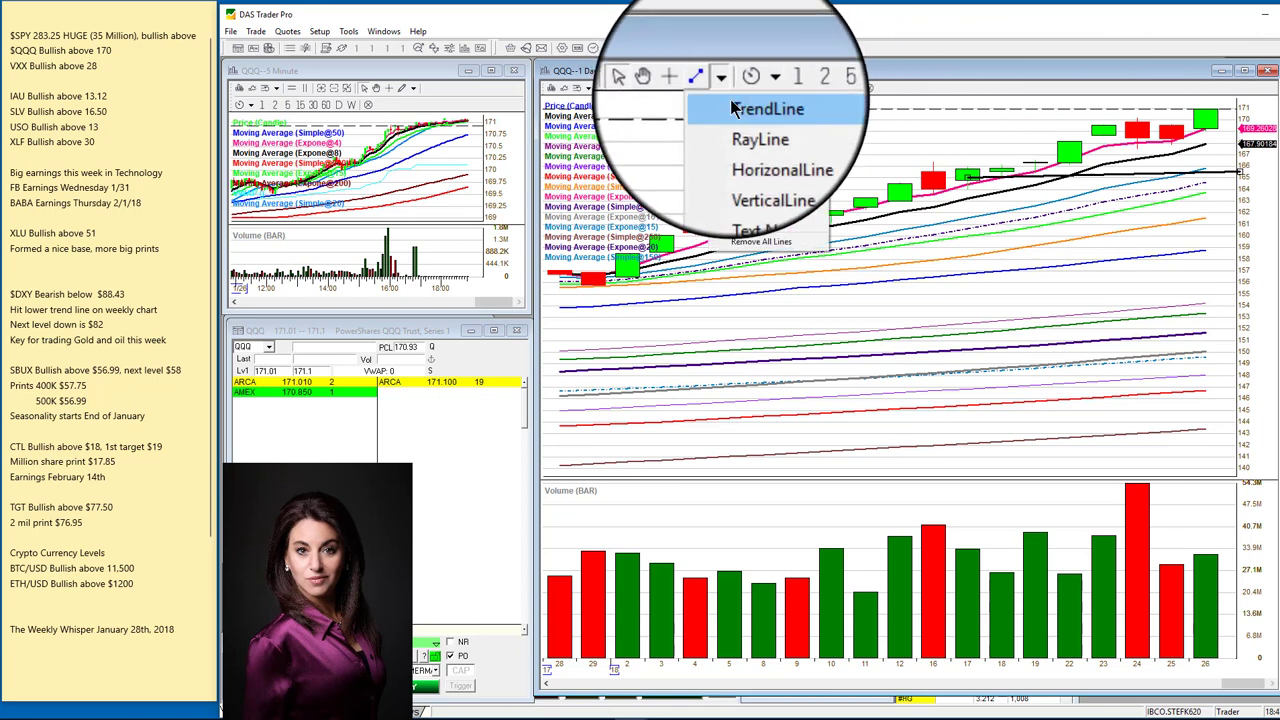
pyautogui.click(745, 103)
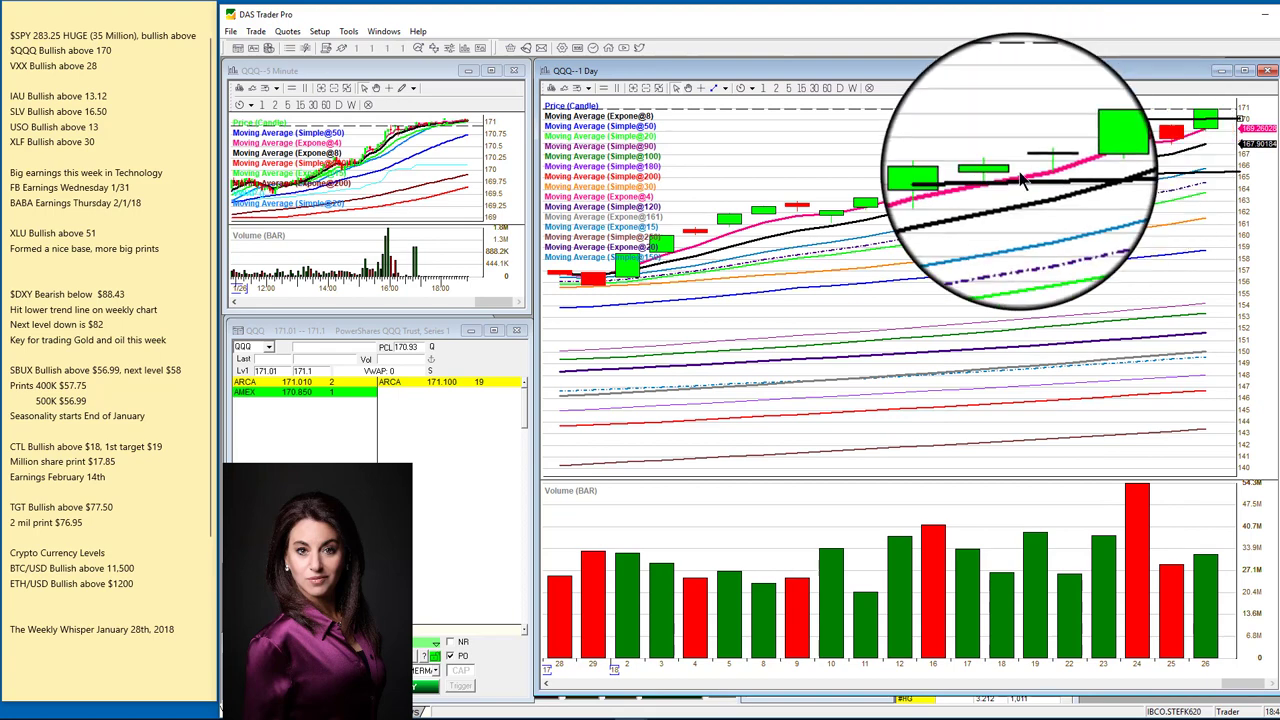
# Step: Switch the quote window and its linked charts from QQQ to VXX
pyautogui.click(257, 343)
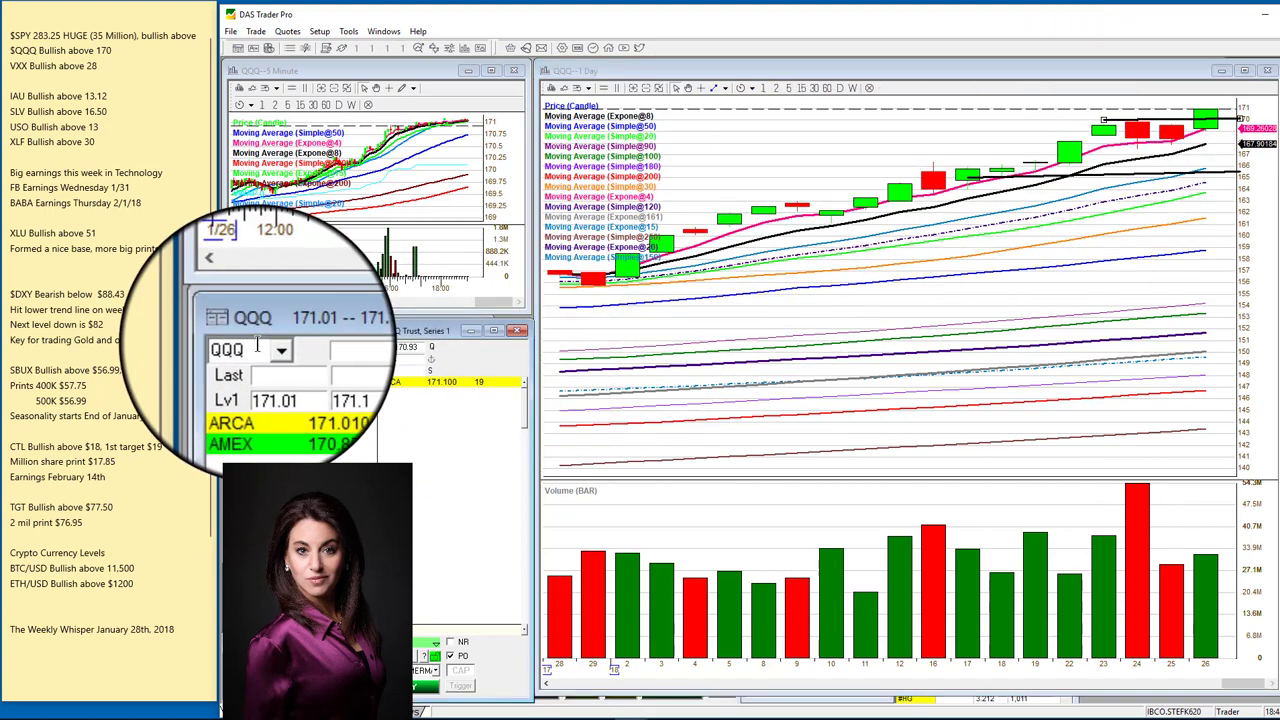
pyautogui.press('BackSpace')
pyautogui.press('BackSpace')
pyautogui.press('BackSpace')
pyautogui.write('VXX')
pyautogui.press('Return')
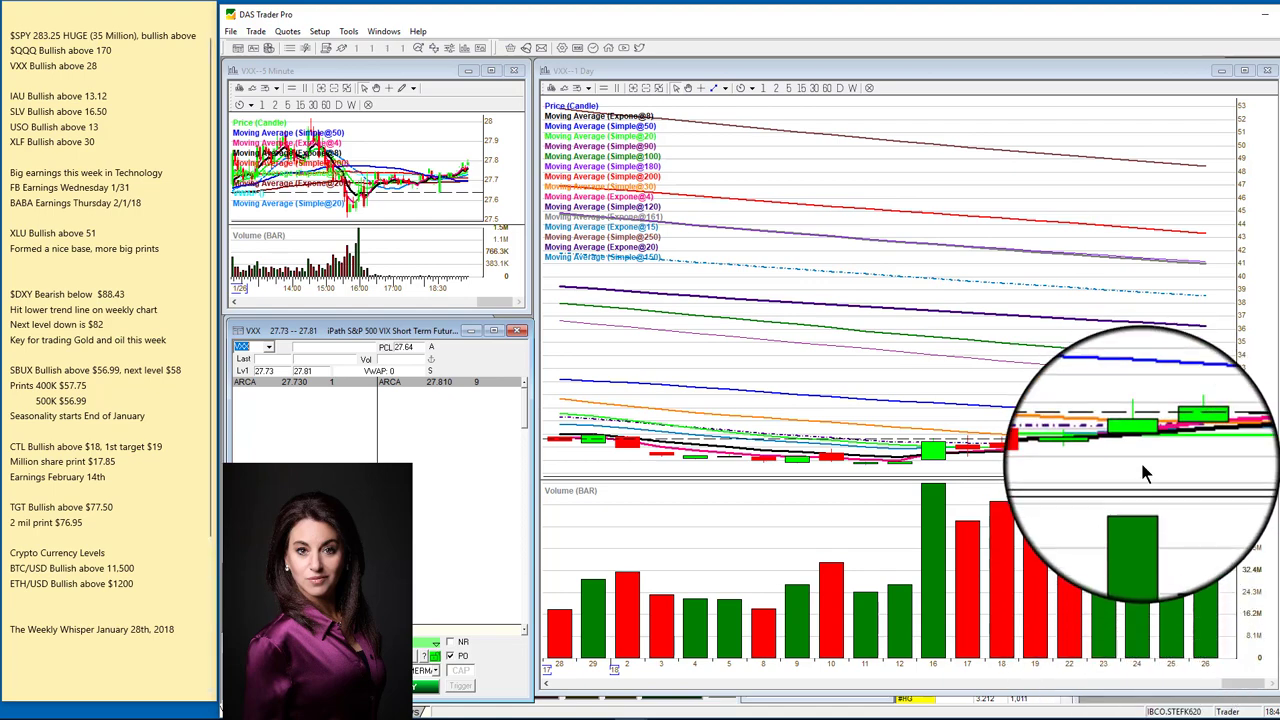
# Step: Draw a trend line across the VXX daily volume bars from mid-December to January 12, at about 30M
pyautogui.click(645, 87)
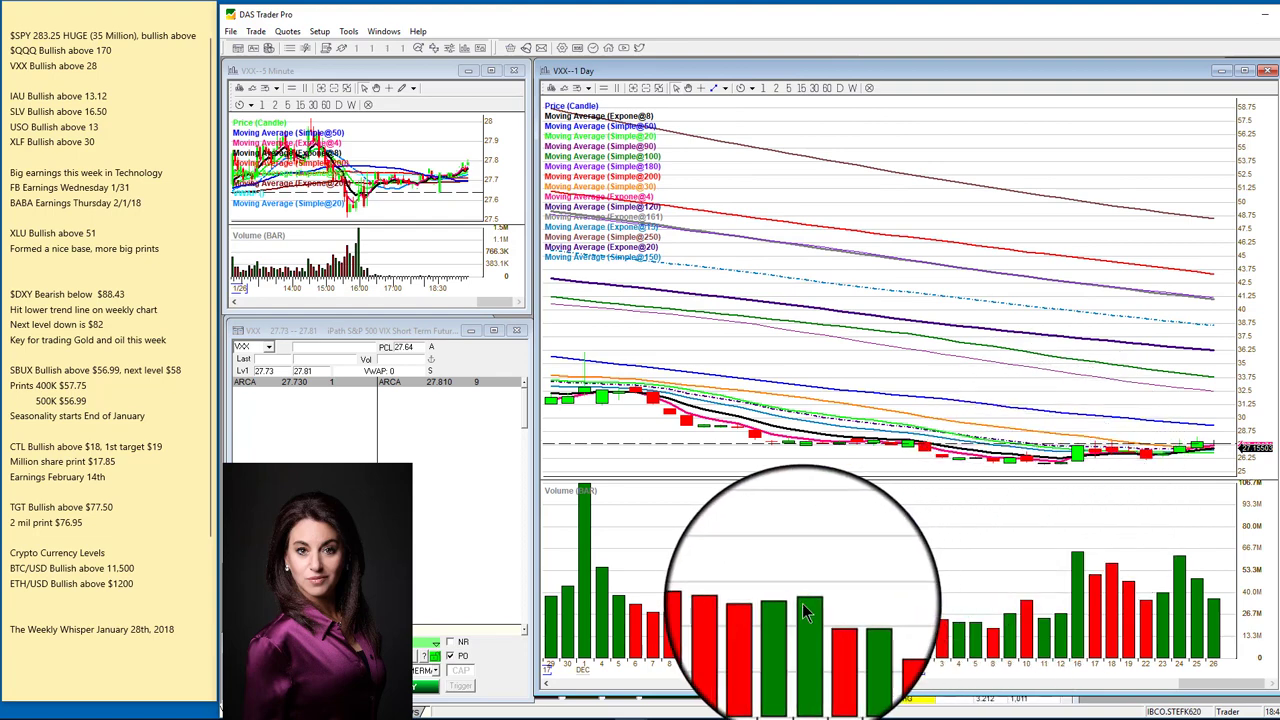
pyautogui.click(725, 88)
pyautogui.click(740, 101)
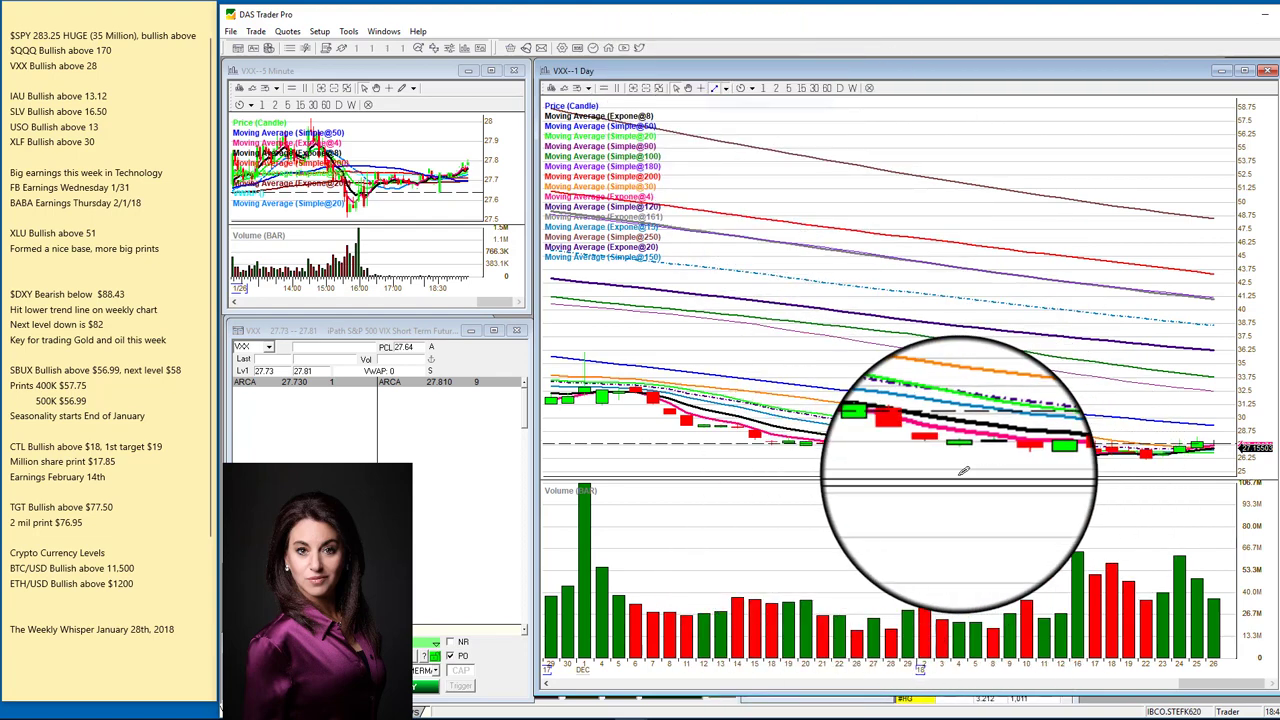
pyautogui.moveTo(760, 604)
pyautogui.mouseDown()
pyautogui.moveTo(1120, 604)
pyautogui.moveTo(1062, 604)
pyautogui.mouseUp()
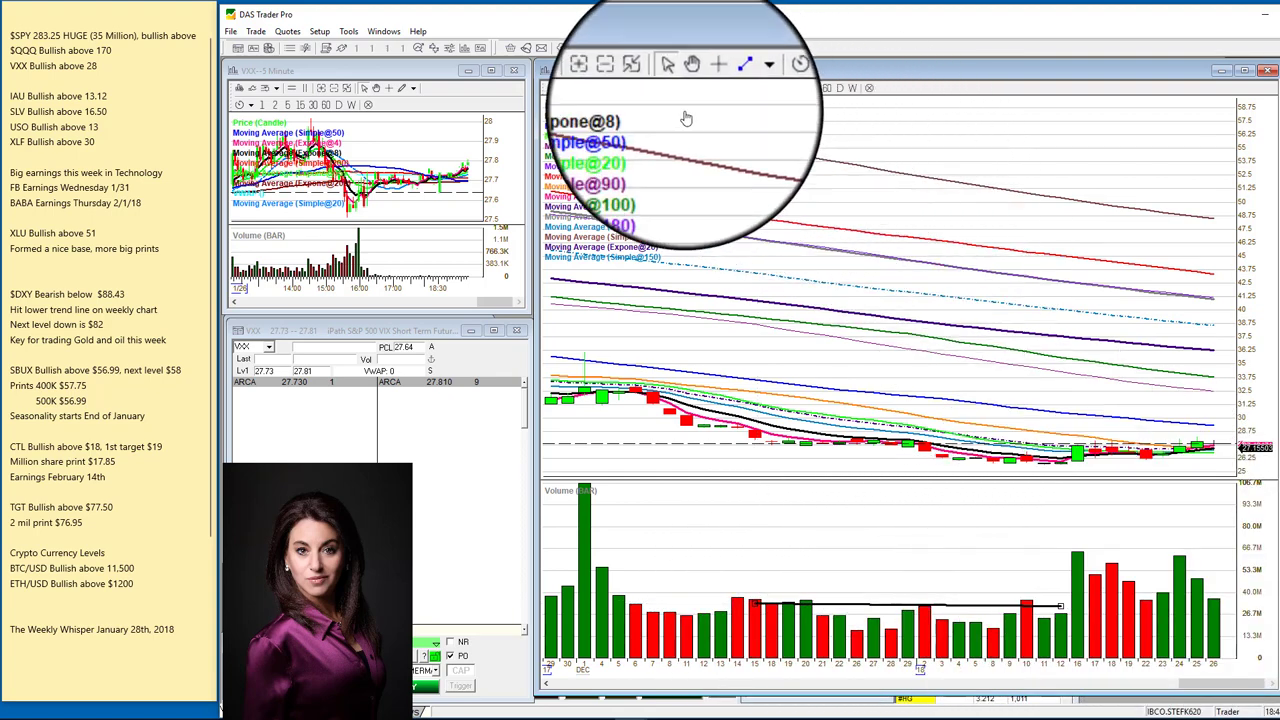
# Step: Draw a trend line on the VXX daily chart at about 28, from the January 25 candle past the latest one
pyautogui.scroll(3, 680, 125)
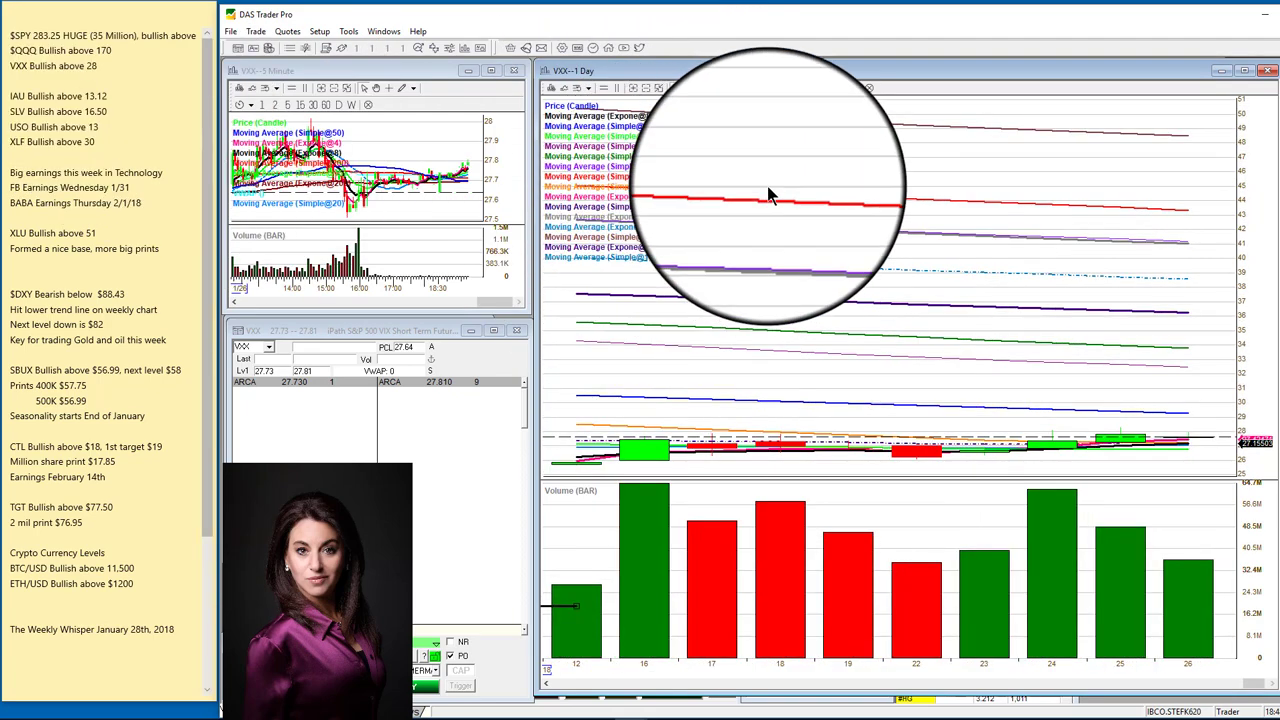
pyautogui.click(724, 88)
pyautogui.click(742, 103)
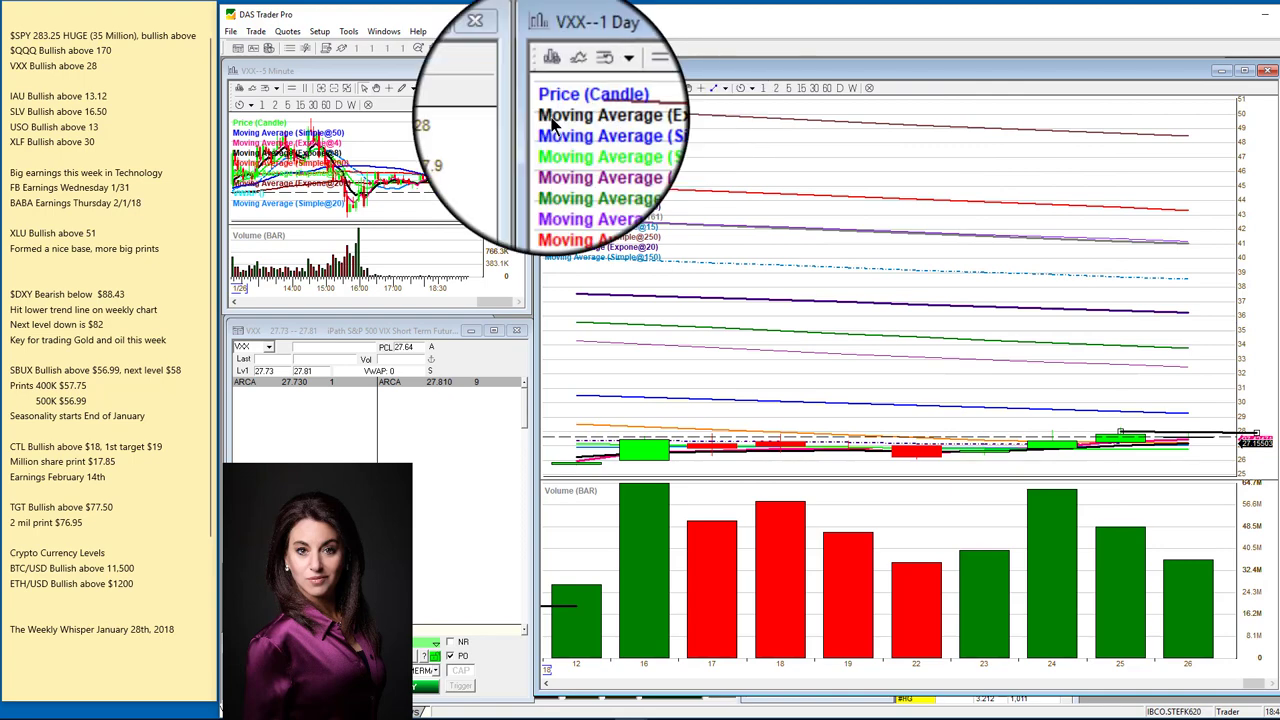
# Step: Switch the quote window and its linked charts from VXX to IAU
pyautogui.press('BackSpace')
pyautogui.press('BackSpace')
pyautogui.press('BackSpace')
pyautogui.write('IAU')
pyautogui.press('Return')
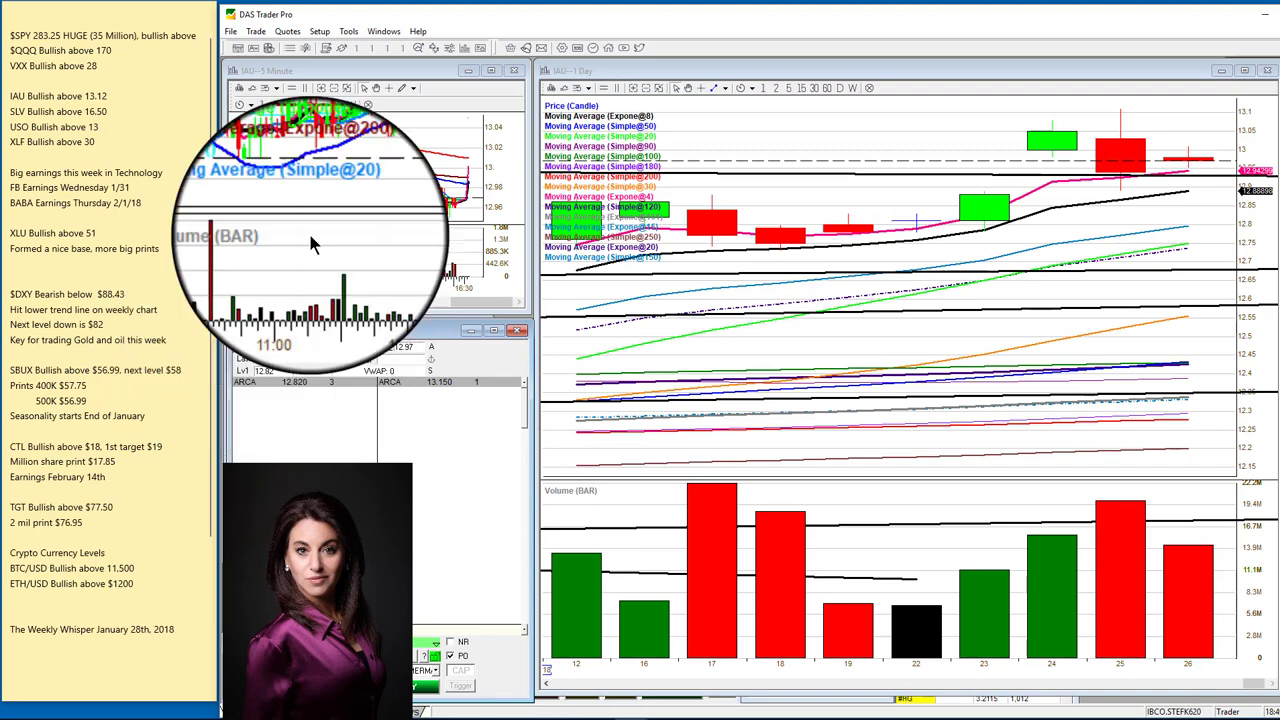
# Step: Draw a horizontal trend line at about 13.12 on the IAU daily chart, just above the January 25 high
pyautogui.click(645, 92)
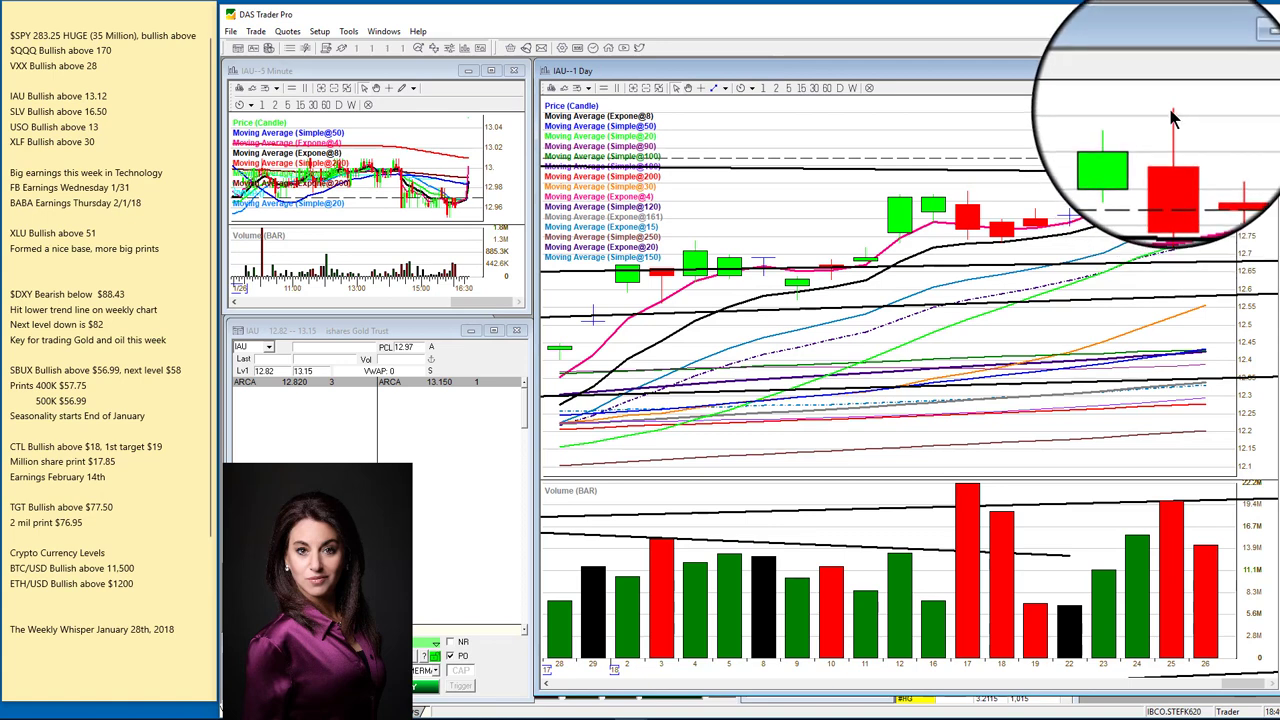
pyautogui.moveTo(1176, 153)
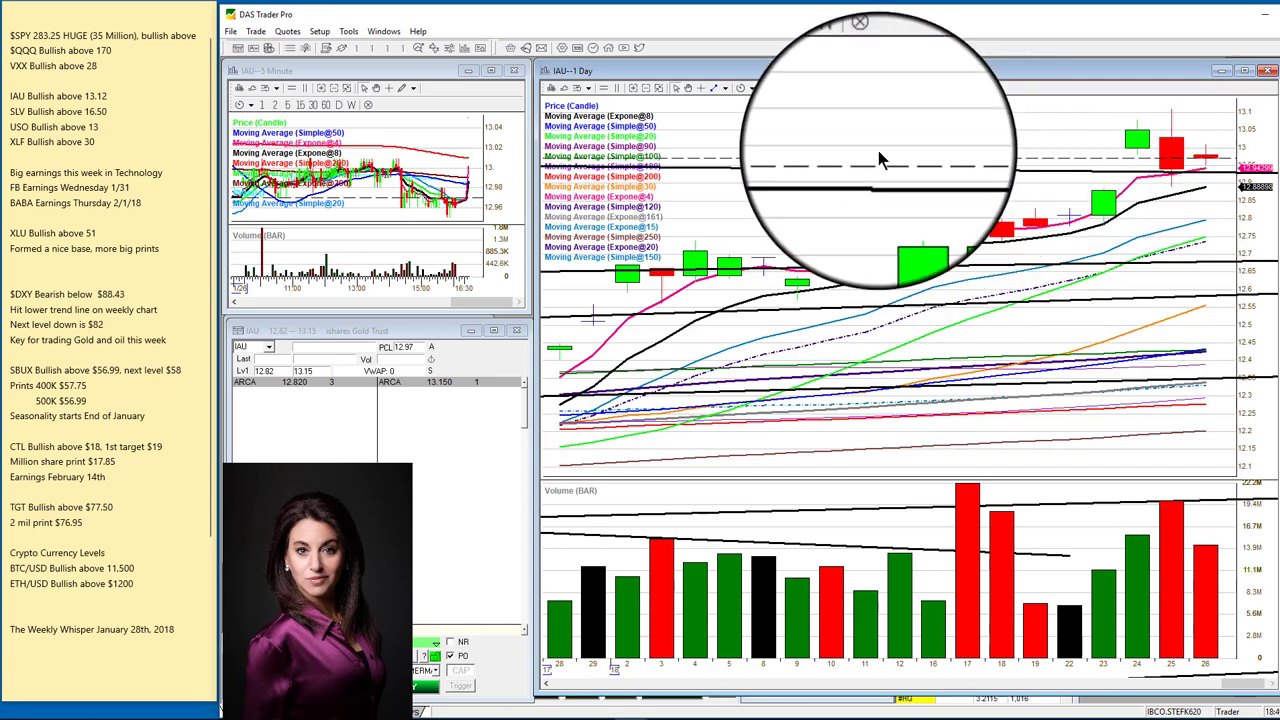
pyautogui.click(727, 92)
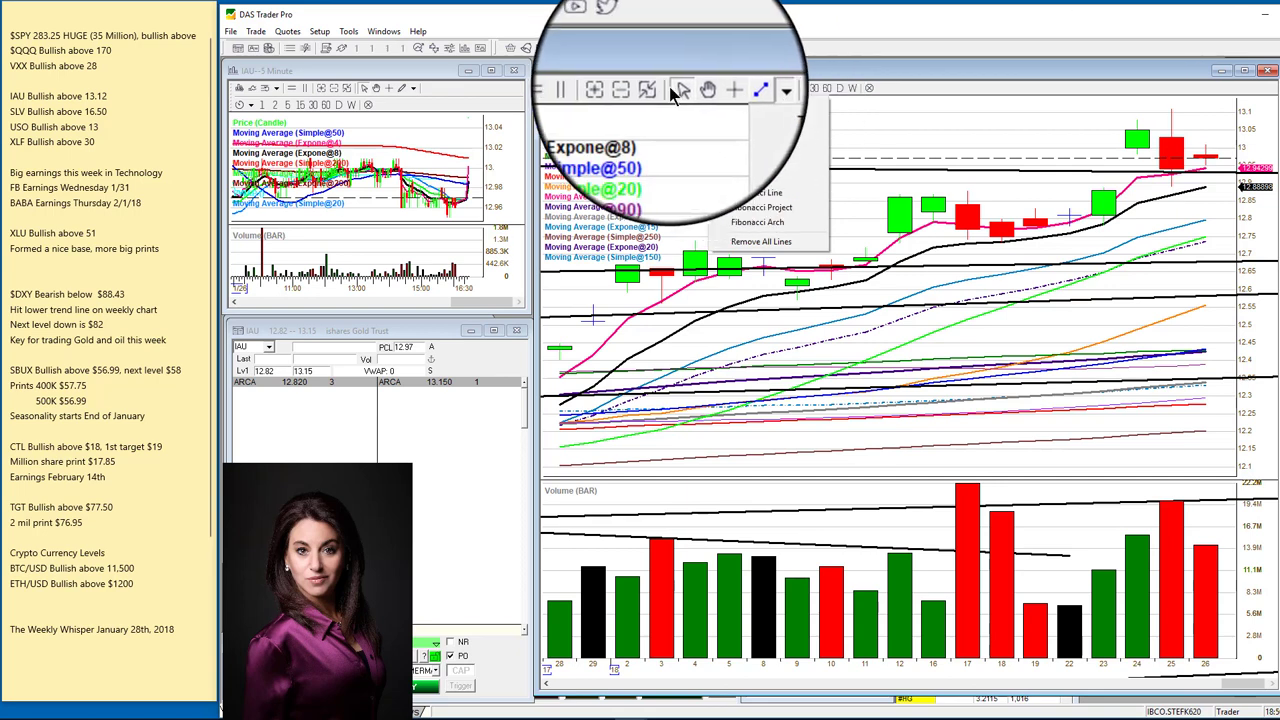
pyautogui.click(725, 92)
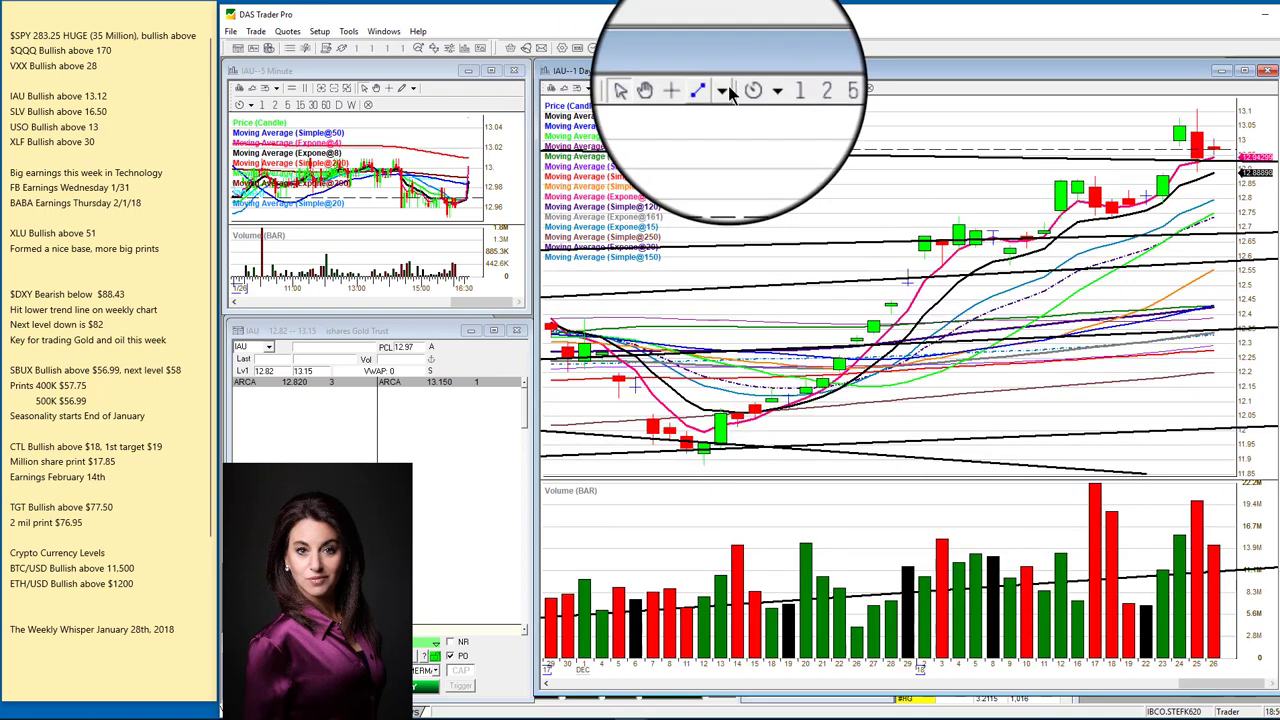
pyautogui.click(730, 92)
pyautogui.click(742, 104)
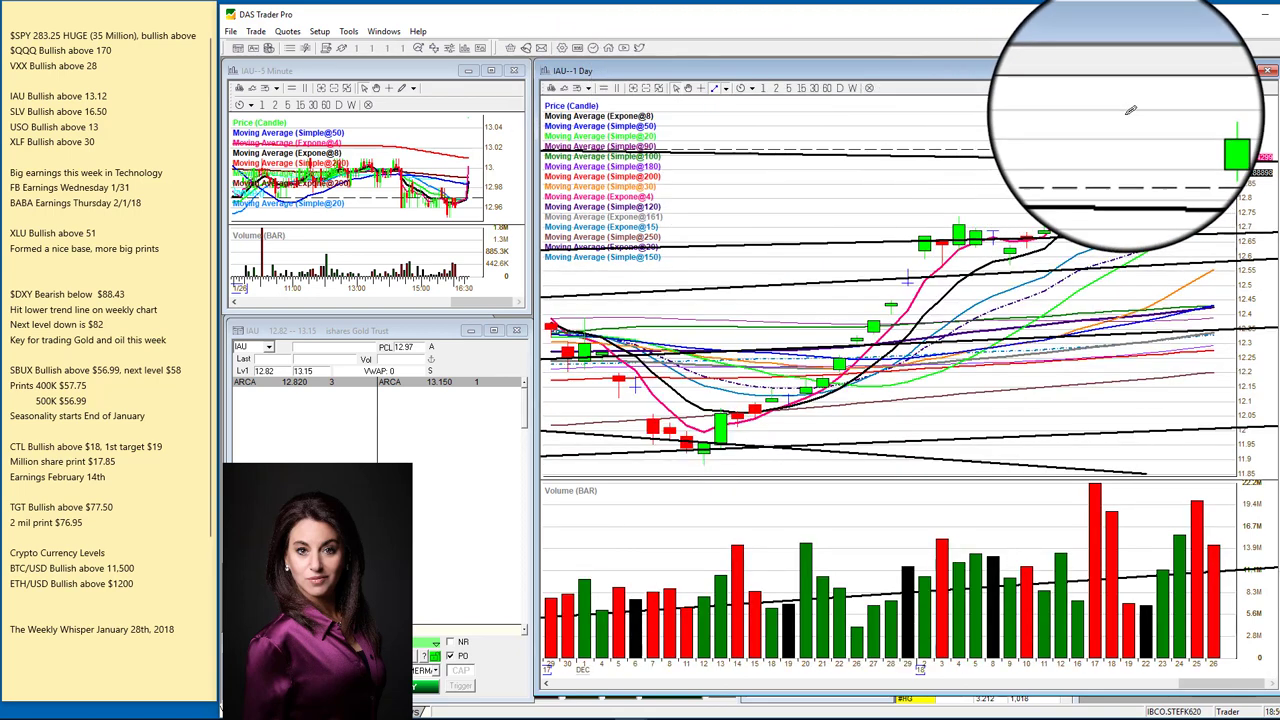
pyautogui.moveTo(1114, 106); pyautogui.dragTo(1250, 104)
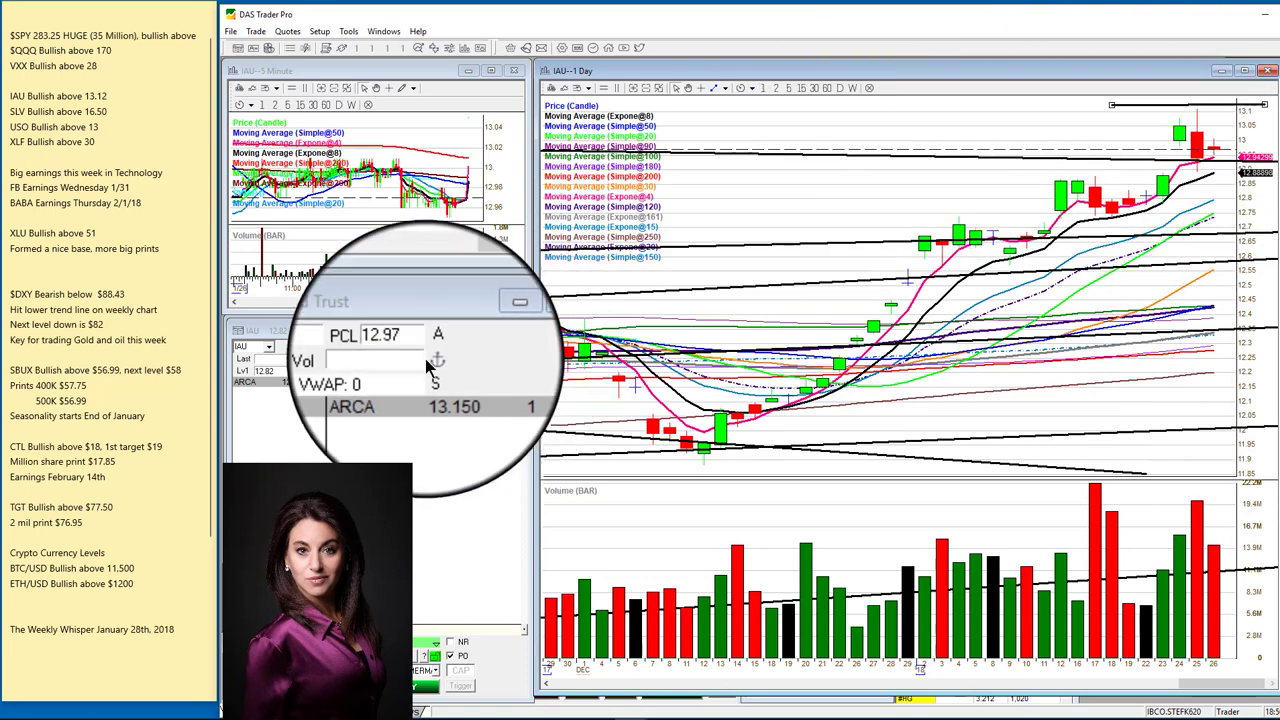
# Step: Switch the quote window and its linked charts from IAU to SLV
pyautogui.click(250, 346)
pyautogui.press('BackSpace')
pyautogui.press('BackSpace')
pyautogui.press('BackSpace')
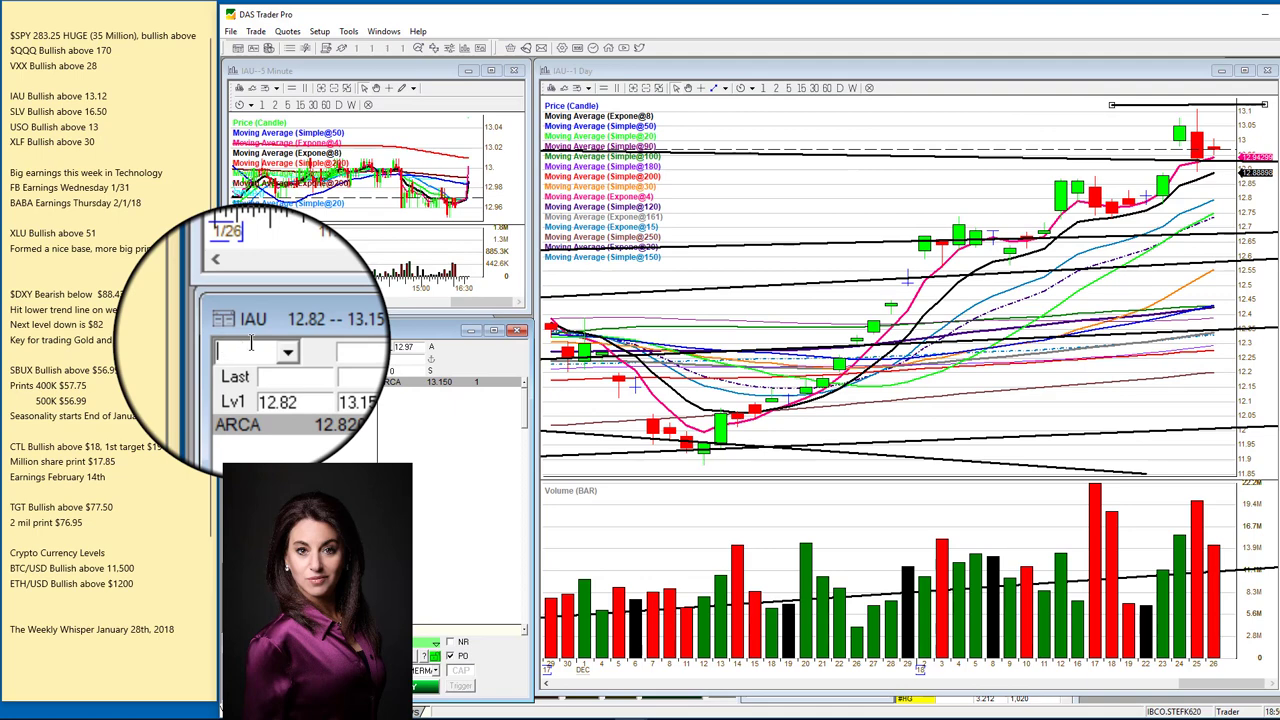
pyautogui.write('SLV')
pyautogui.press('Return')
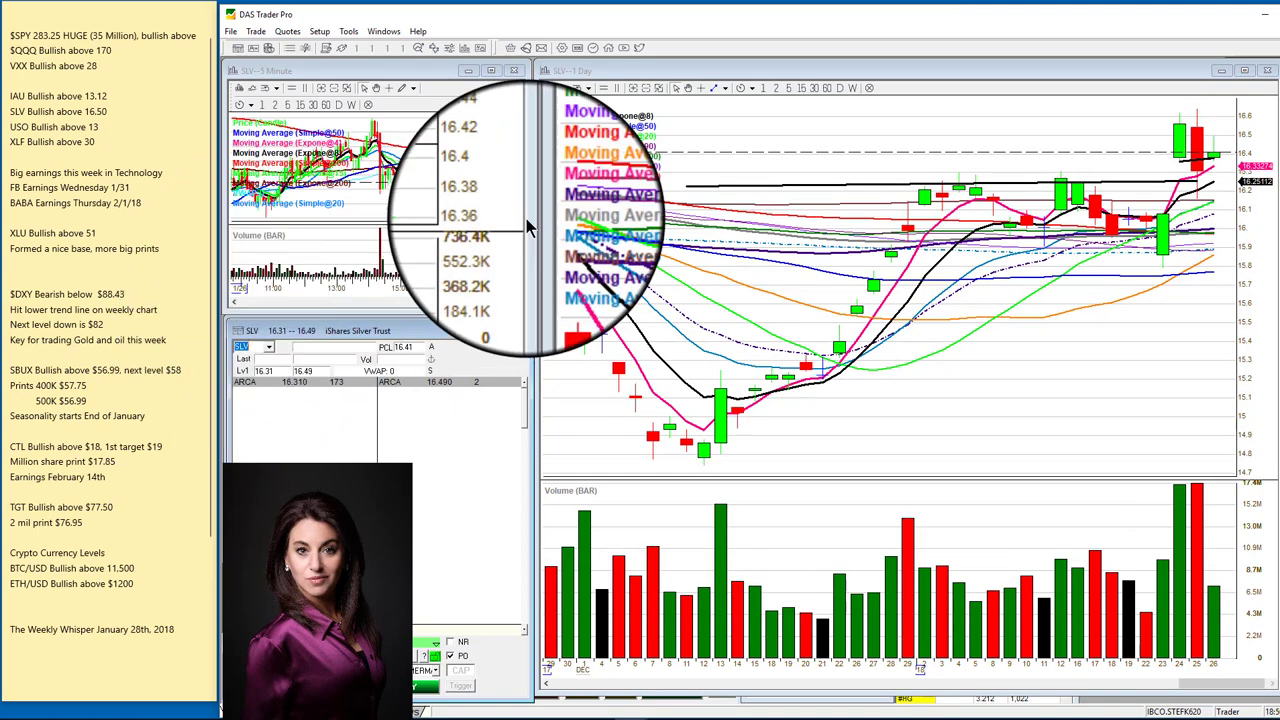
# Step: Draw a descending trend line on the SLV daily chart from the April high at about 17.55 to about 16.6 beyond the latest candles
pyautogui.click(652, 88)
pyautogui.click(652, 88)
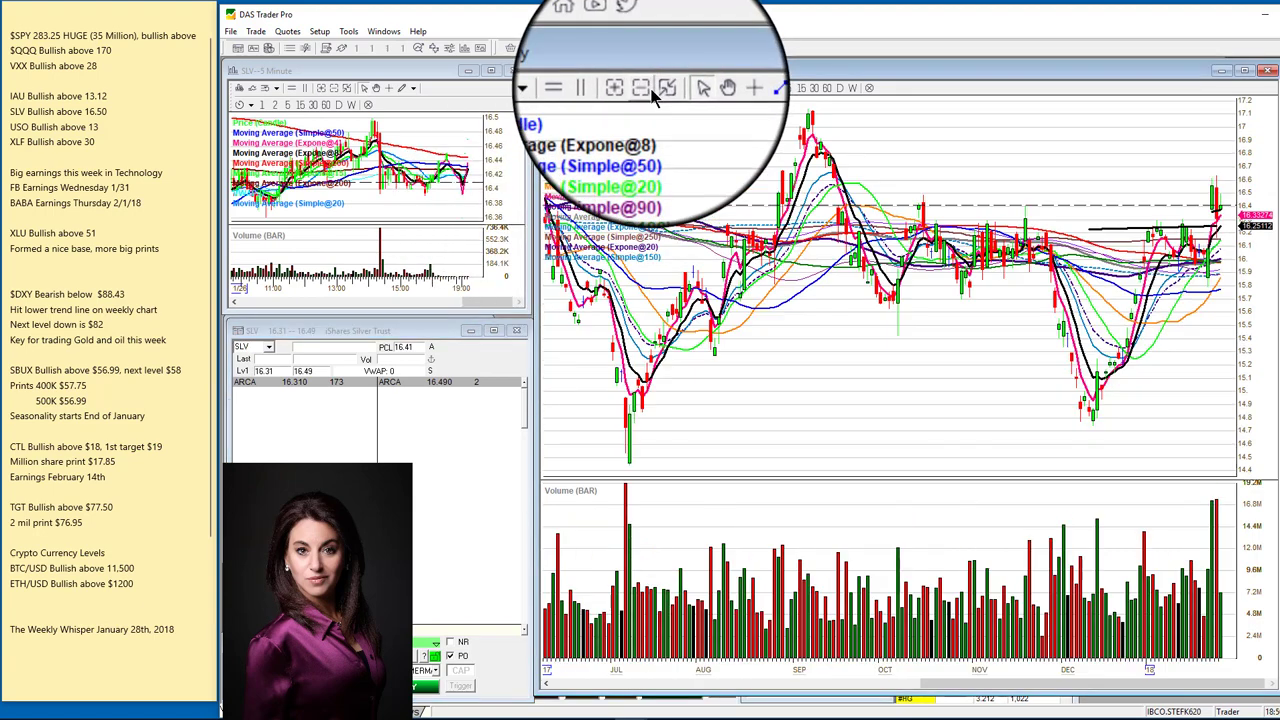
pyautogui.click(652, 88)
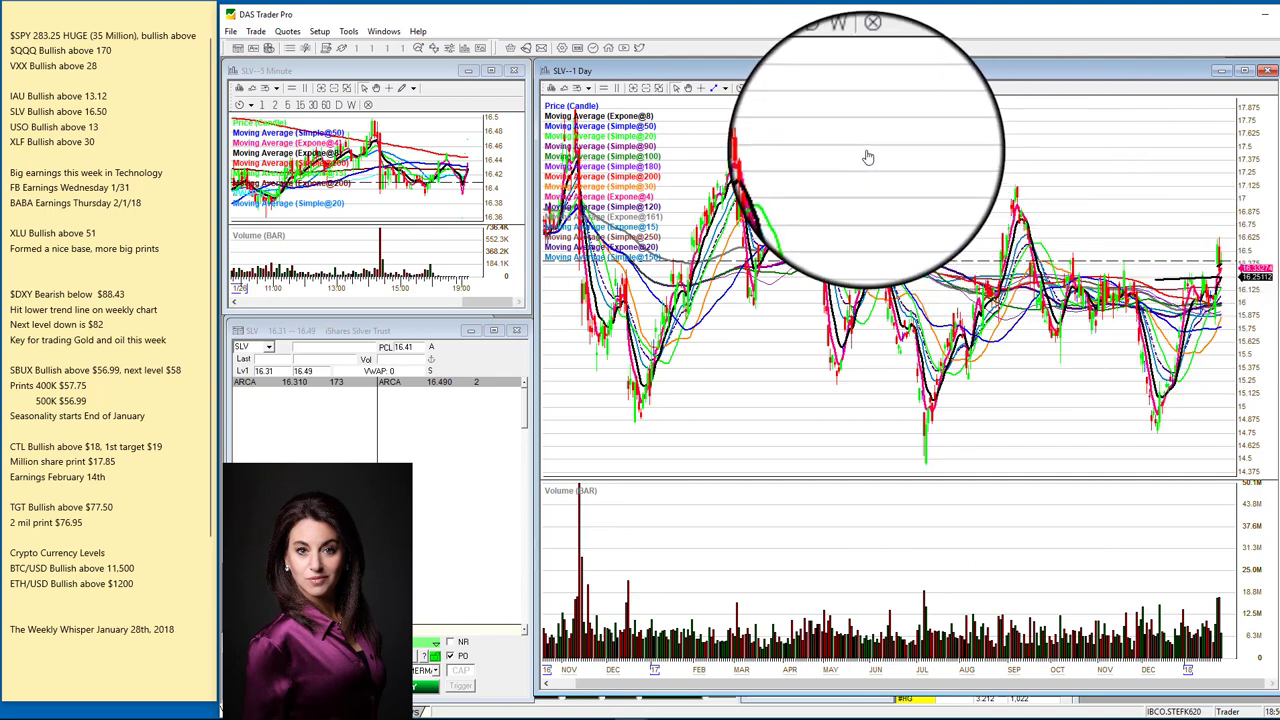
pyautogui.click(724, 89)
pyautogui.click(735, 102)
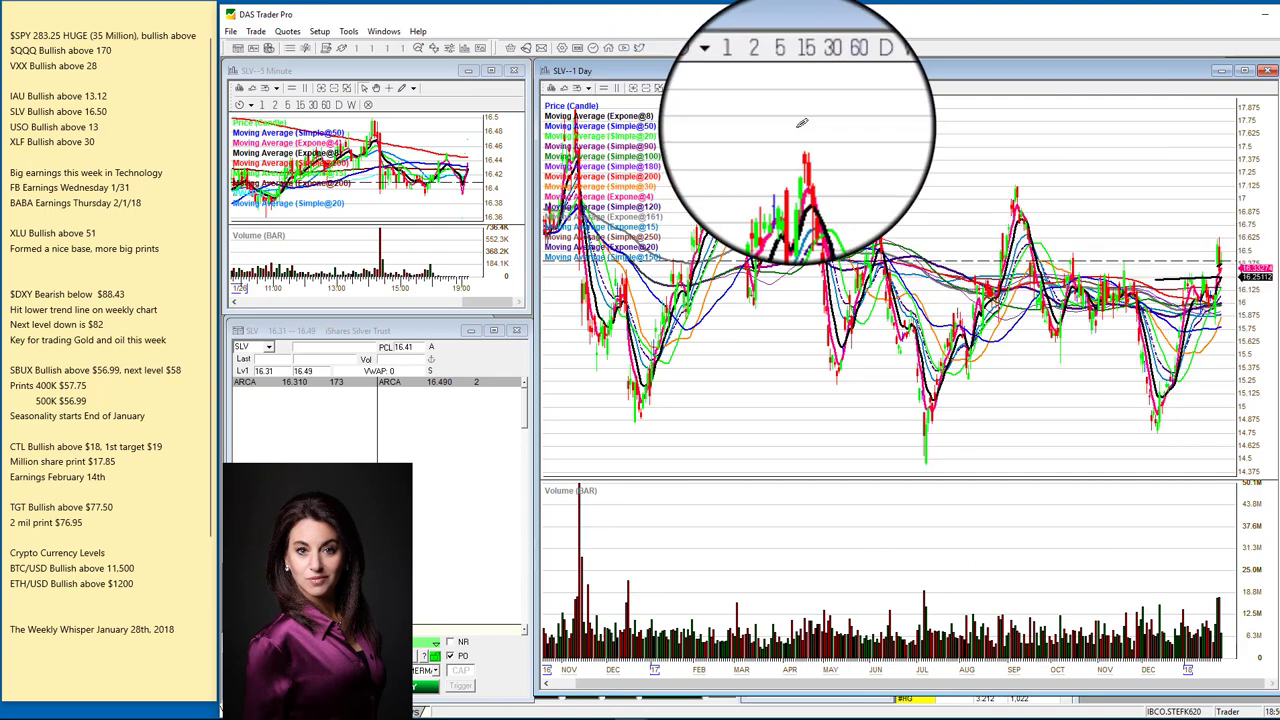
pyautogui.click(800, 143)
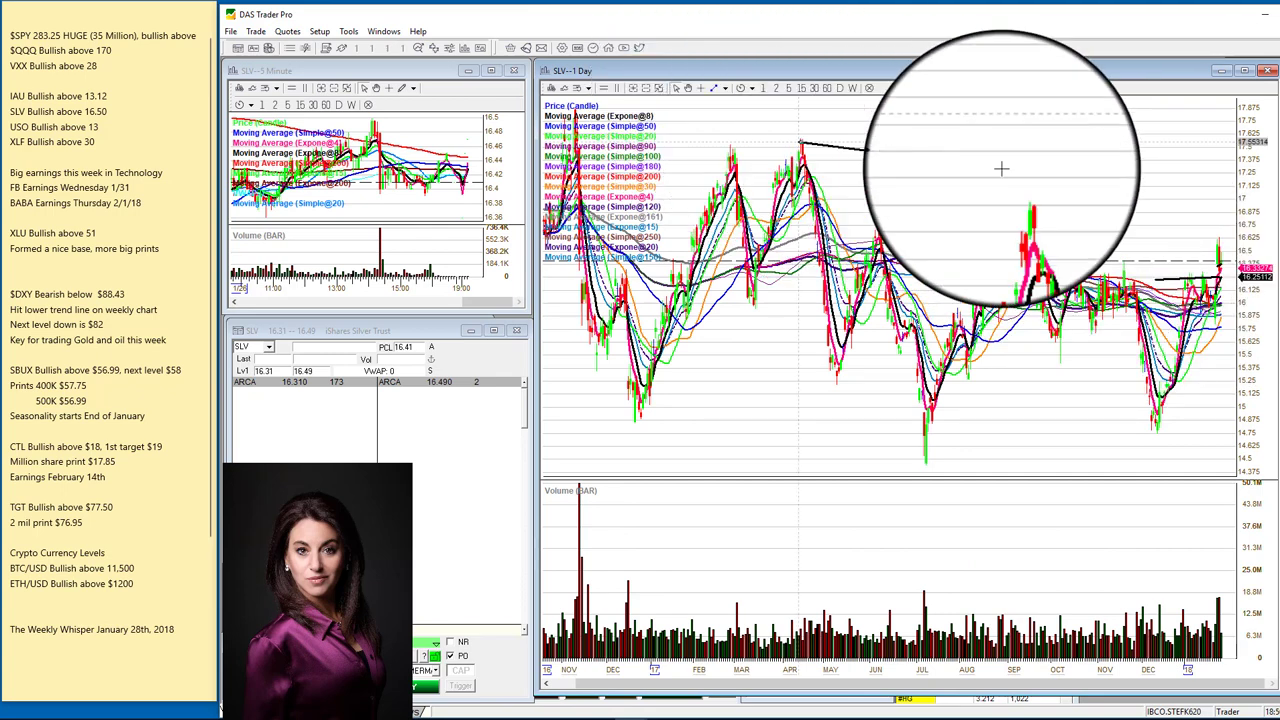
pyautogui.click(1232, 238)
# Step: Draw a second, lower descending trend line on the SLV daily chart and extend its start back to May at about 16.85
pyautogui.click(731, 93)
pyautogui.click(735, 102)
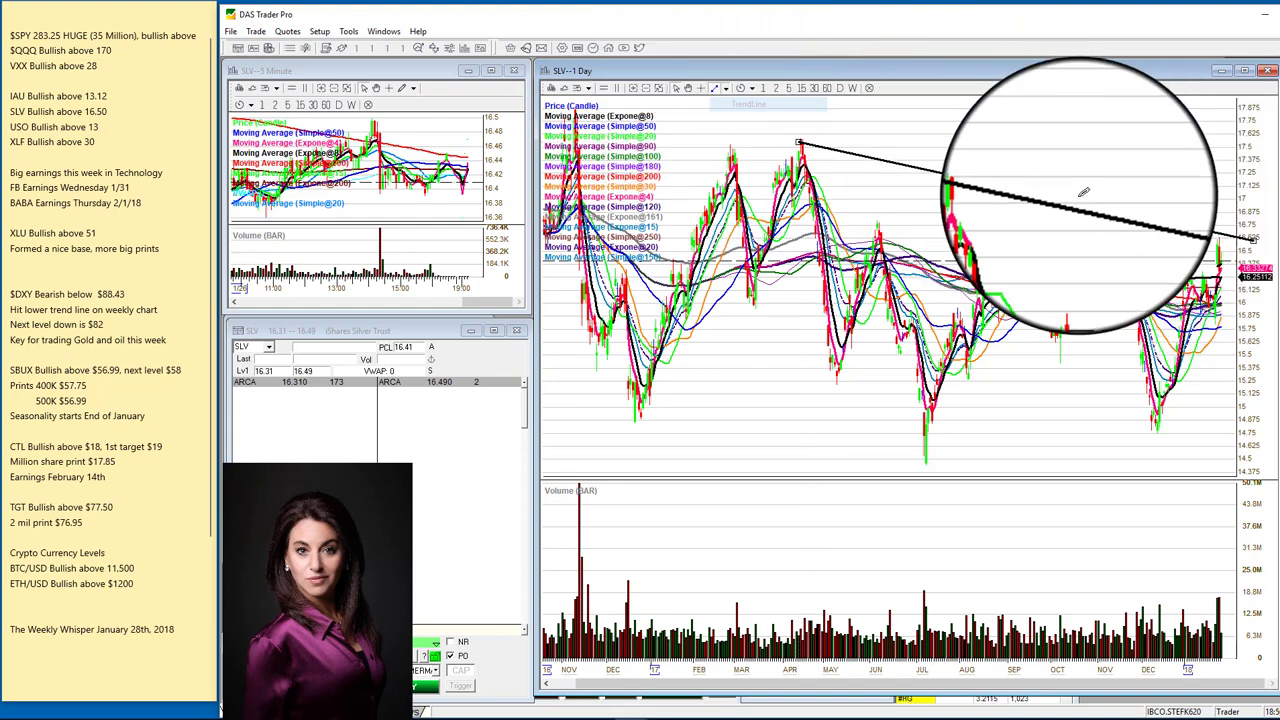
pyautogui.click(1073, 255)
pyautogui.click(1245, 278)
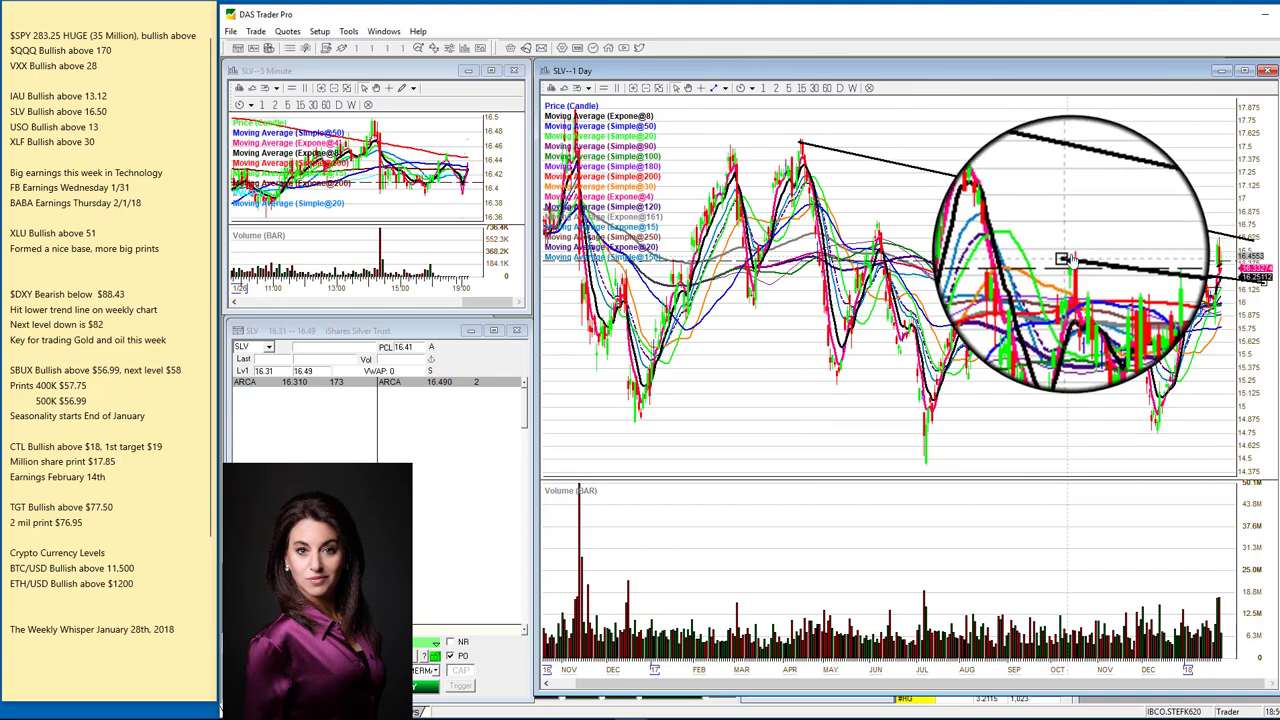
pyautogui.moveTo(1064, 262); pyautogui.dragTo(855, 216)
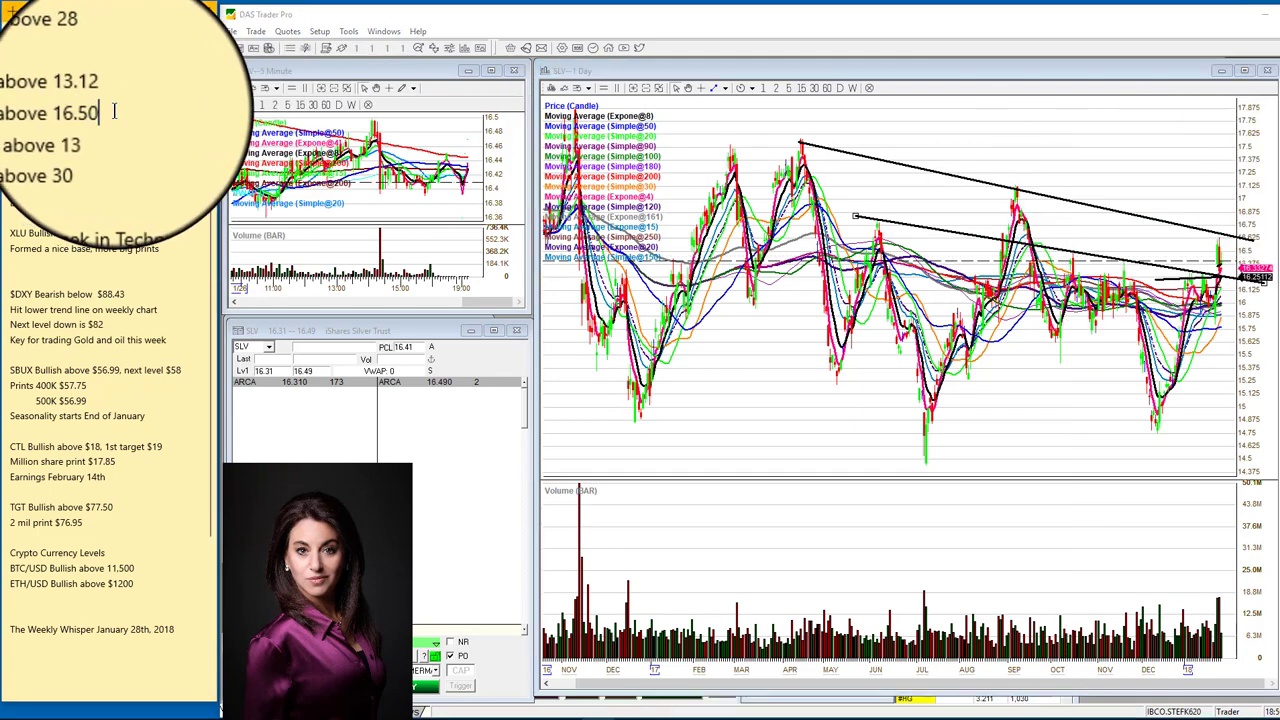
# Step: Change the SLV bullish level in the sticky note to 16.62
pyautogui.press('BackSpace')
pyautogui.press('BackSpace')
pyautogui.write('62')
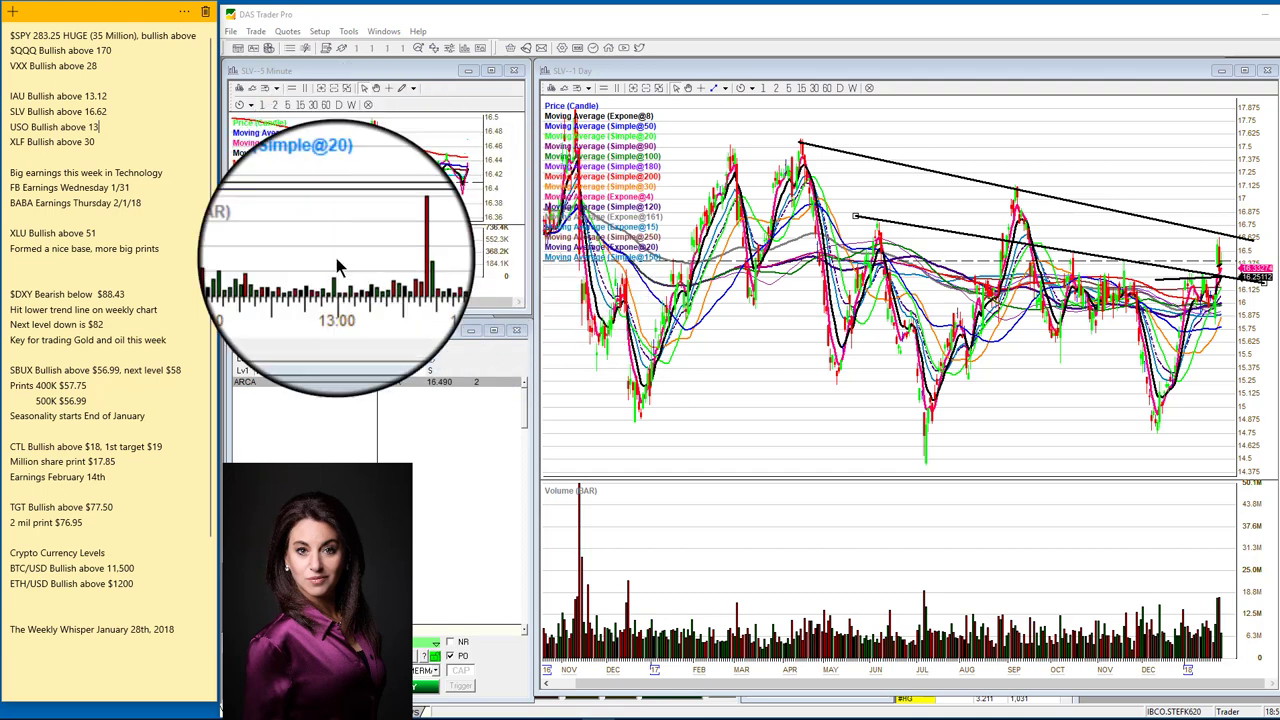
# Step: Switch the quote window and its linked charts from SLV to USO
pyautogui.click(252, 346)
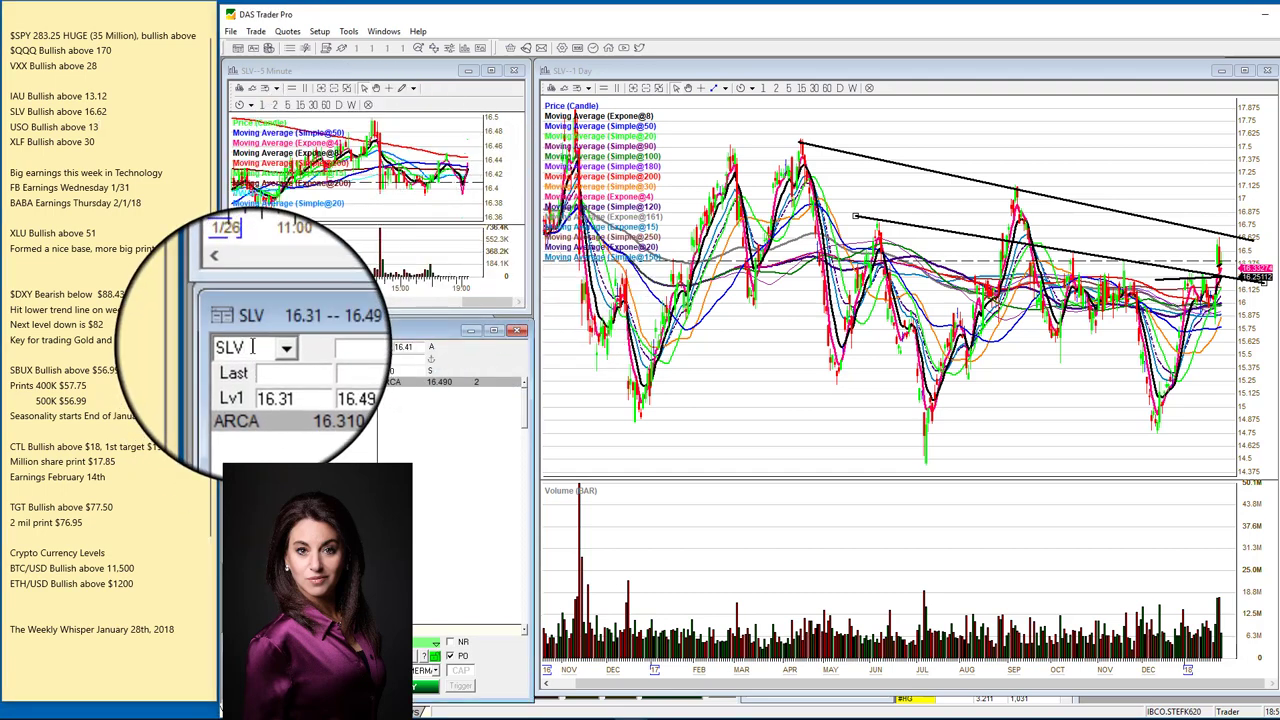
pyautogui.press('BackSpace')
pyautogui.press('BackSpace')
pyautogui.write('USO')
pyautogui.press('Return')
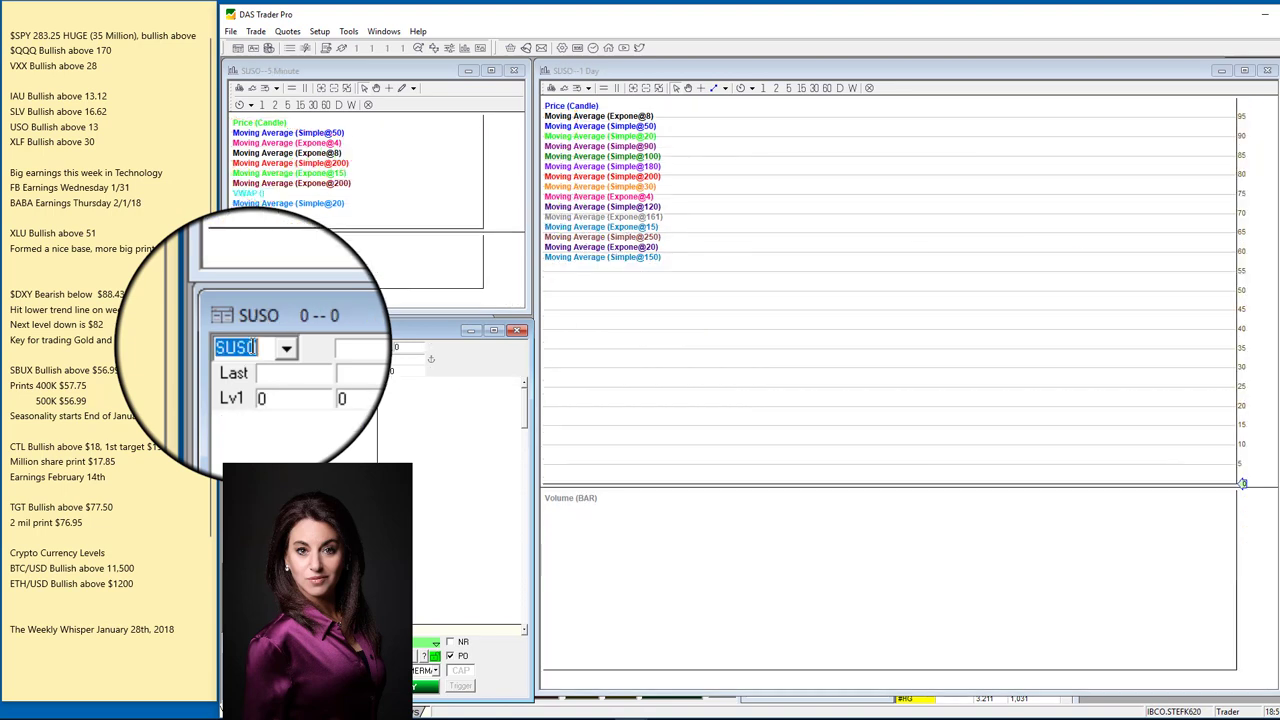
pyautogui.write('USO')
pyautogui.press('Return')
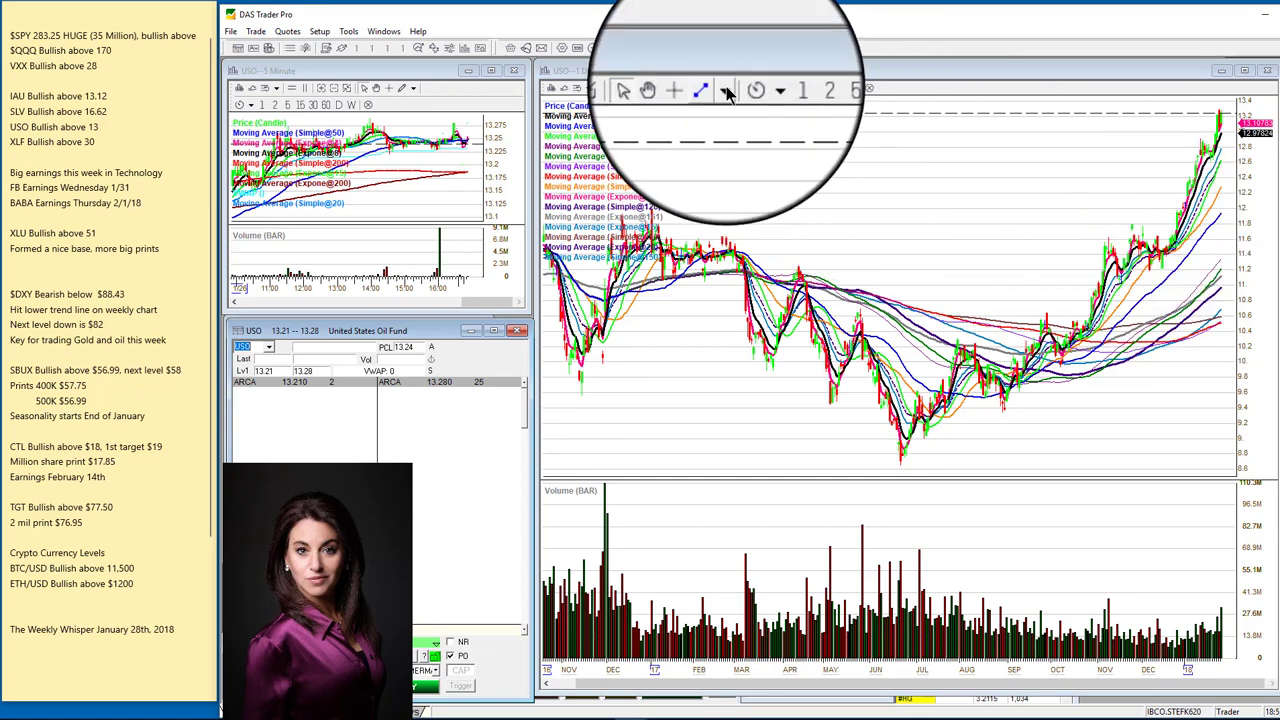
# Step: Draw two short horizontal trend lines on the USO daily chart at about 13.00 and 13.20, running past the latest candles
pyautogui.click(726, 89)
pyautogui.click(745, 99)
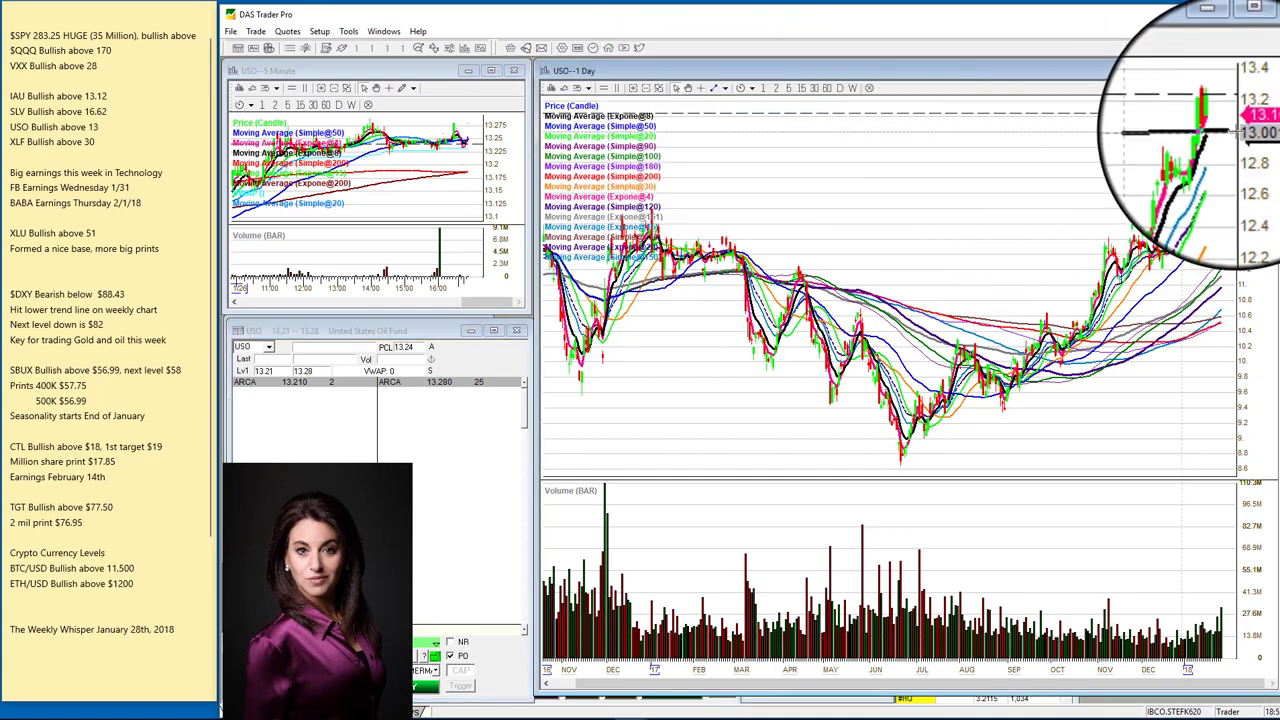
pyautogui.click(726, 89)
pyautogui.click(725, 104)
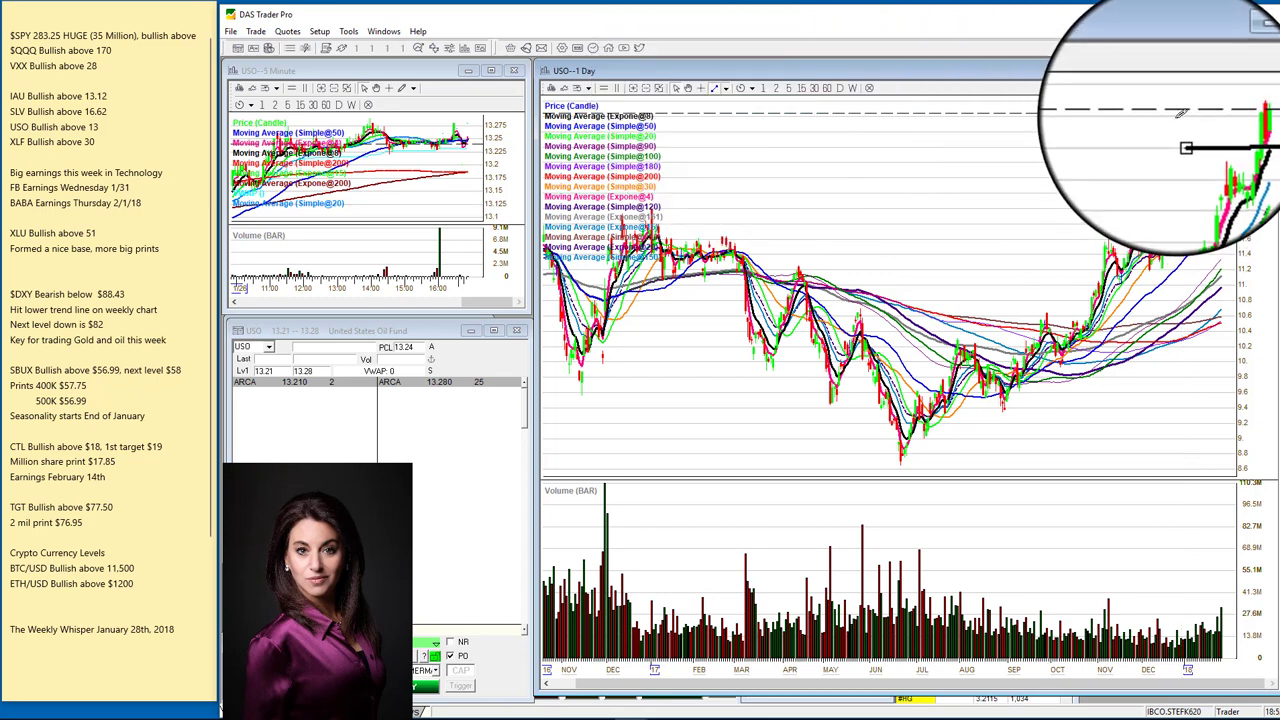
# Step: Change the USO bullish level in the sticky note to 13-13.20
pyautogui.click(117, 127)
pyautogui.write('-13.20')
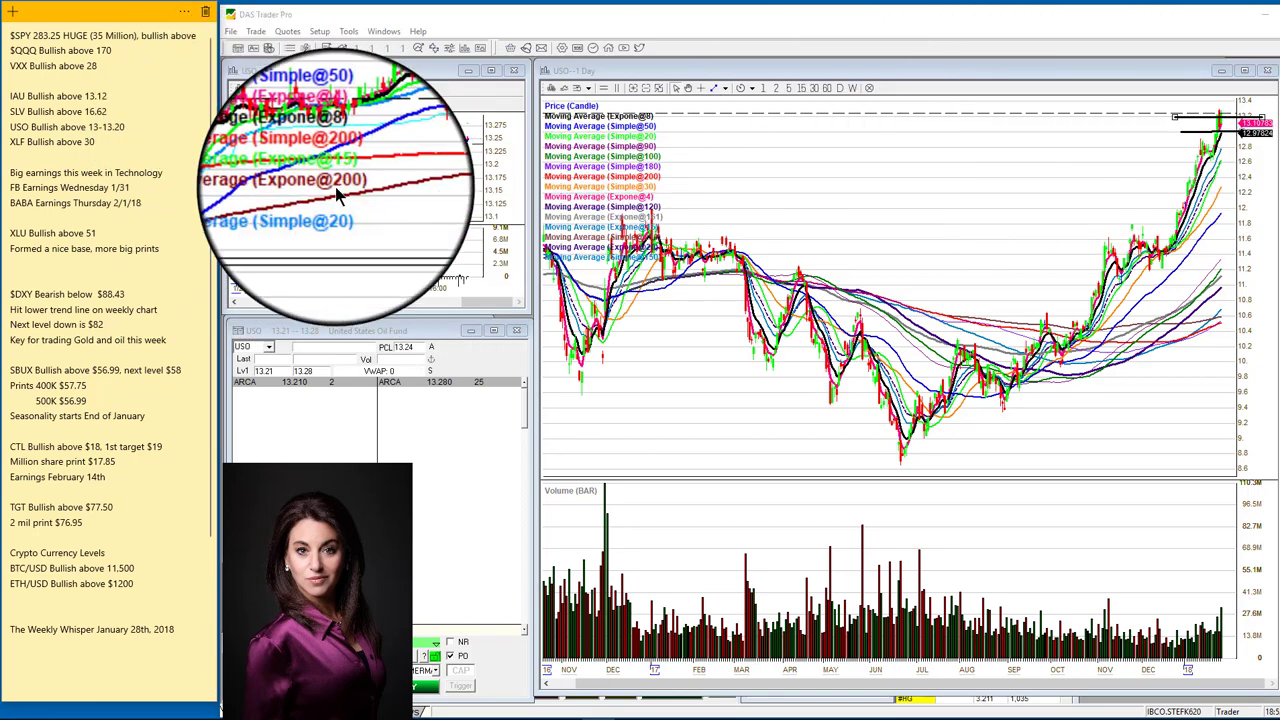
pyautogui.click(253, 346)
pyautogui.write('U')
pyautogui.press('BackSpace')
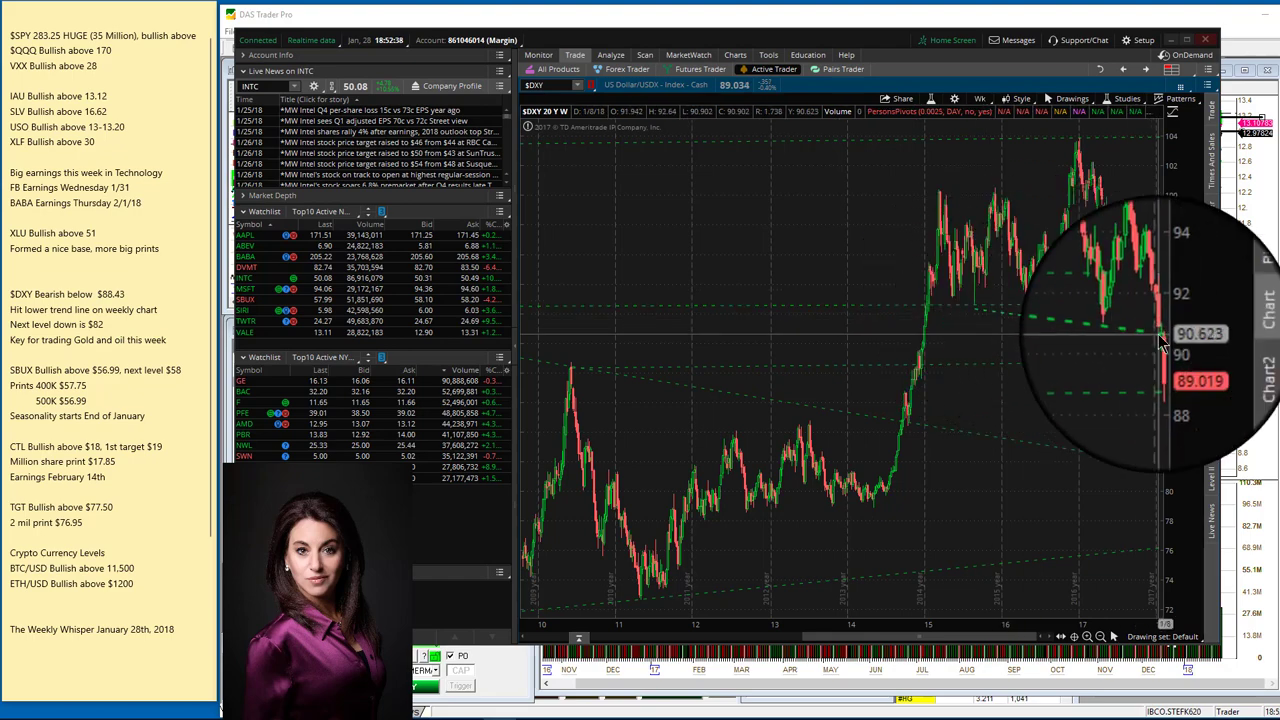
# Step: Switch to thinkorswim and examine the $DXY weekly chart's trend lines in both the full 20-year view and the recent candles
pyautogui.click(1100, 636)
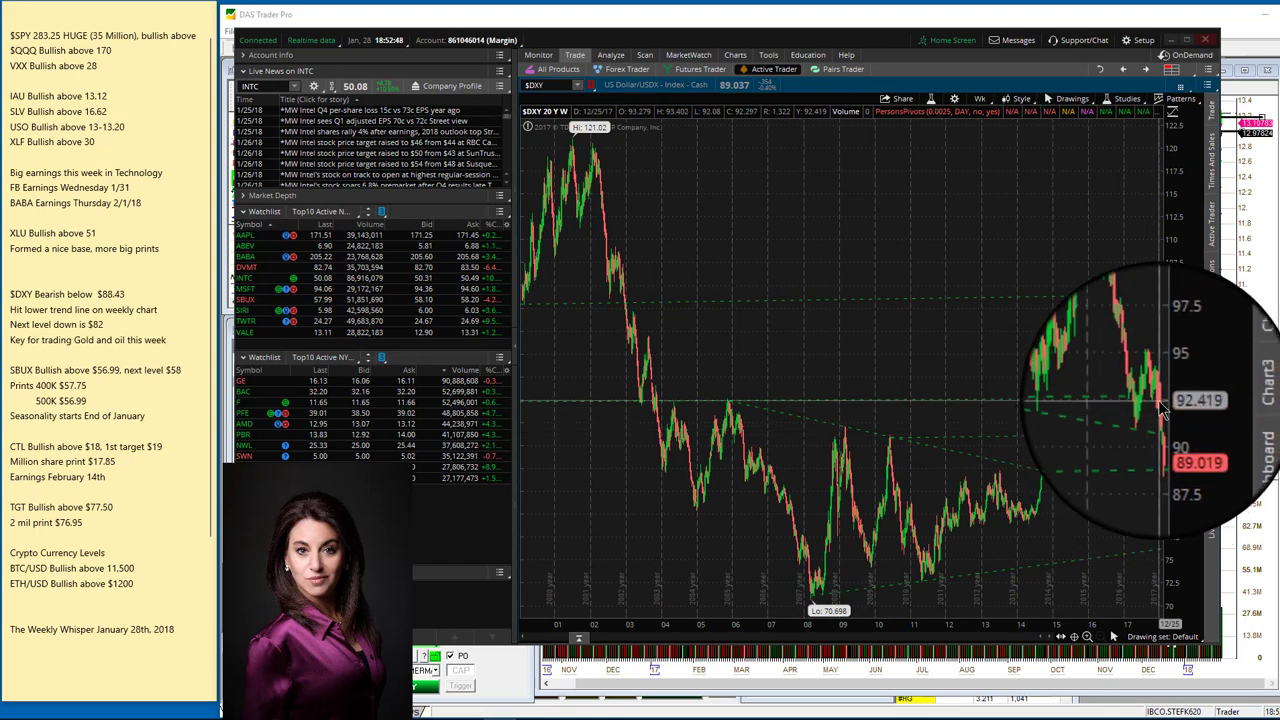
pyautogui.moveTo(1163, 444)
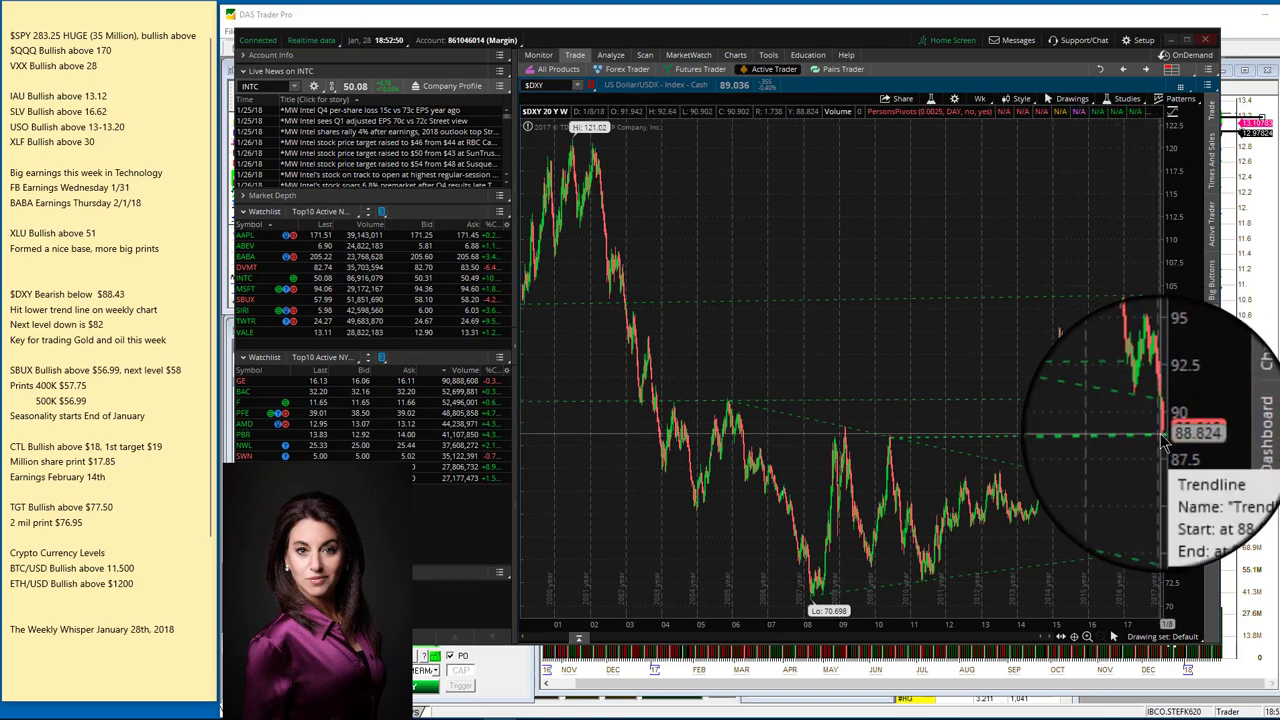
pyautogui.click(1090, 640)
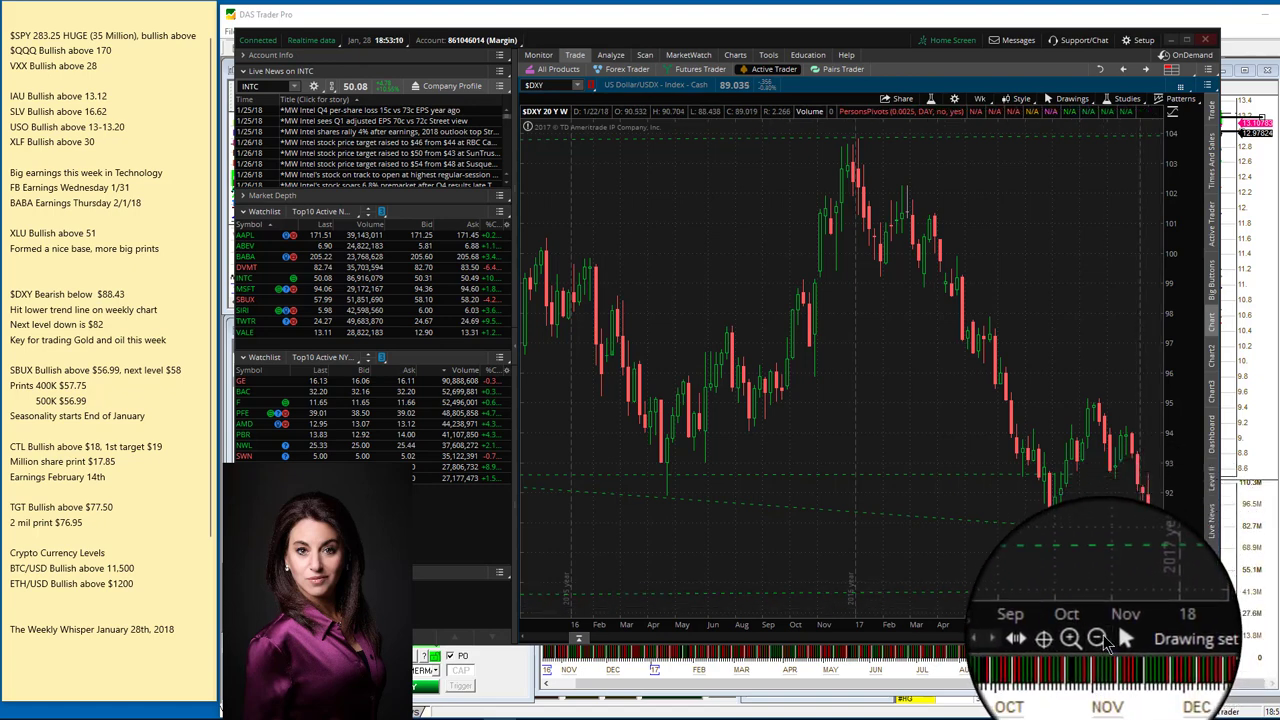
pyautogui.click(1097, 637)
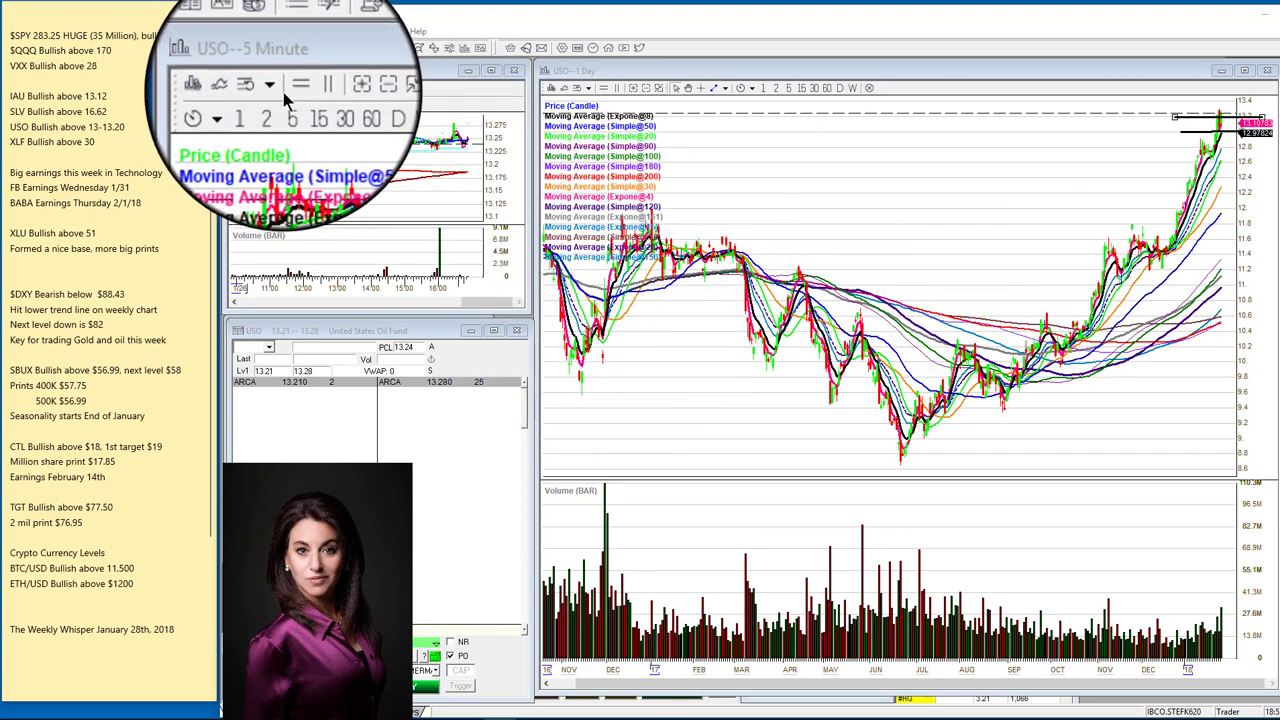
# Step: Return to DAS Trader Pro and switch the quote window and its linked charts to WFC
pyautogui.click(256, 348)
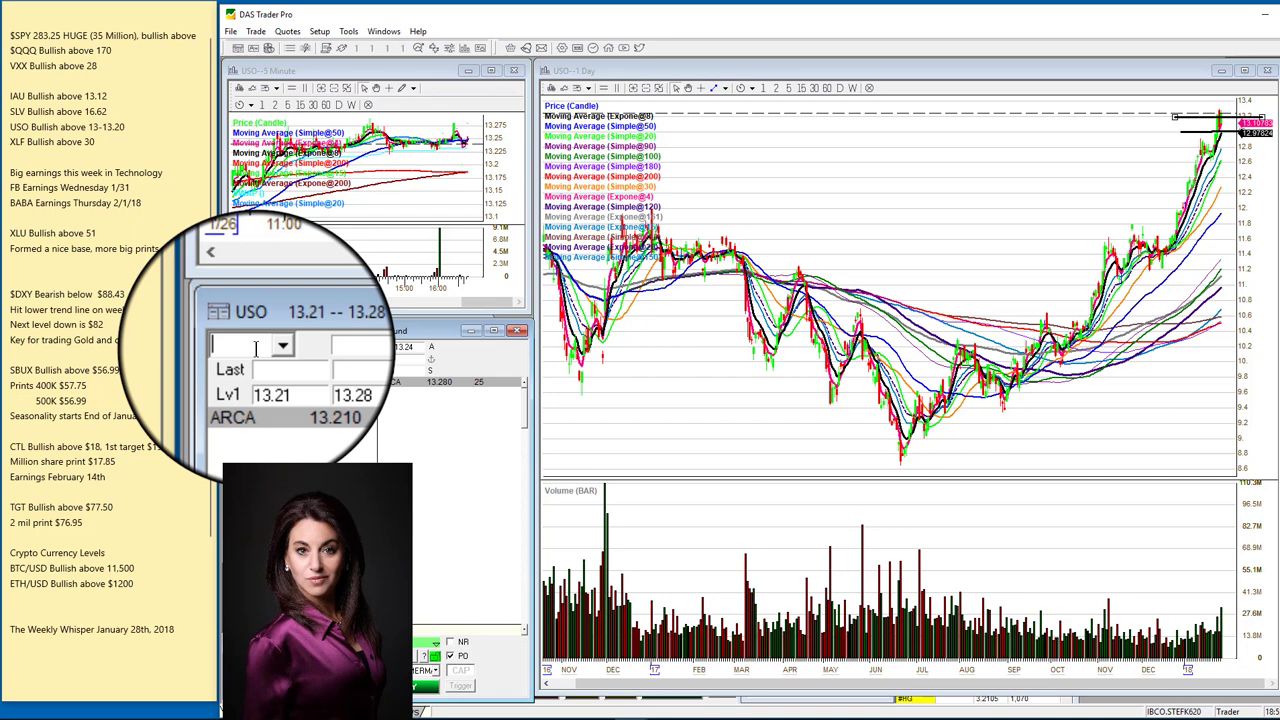
pyautogui.write('WFC')
pyautogui.press('Return')
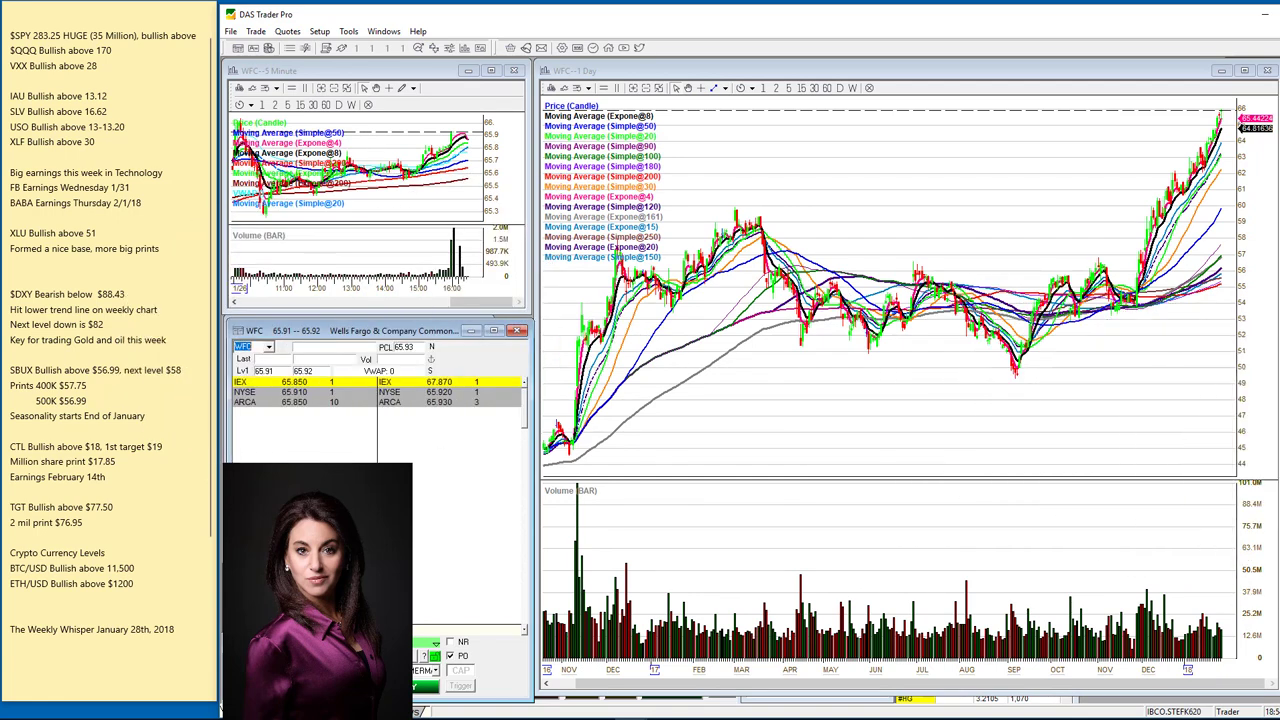
# Step: Draw a horizontal trend line at about 64.5 on the WFC daily chart, from January 19 past the latest candle
pyautogui.click(633, 89)
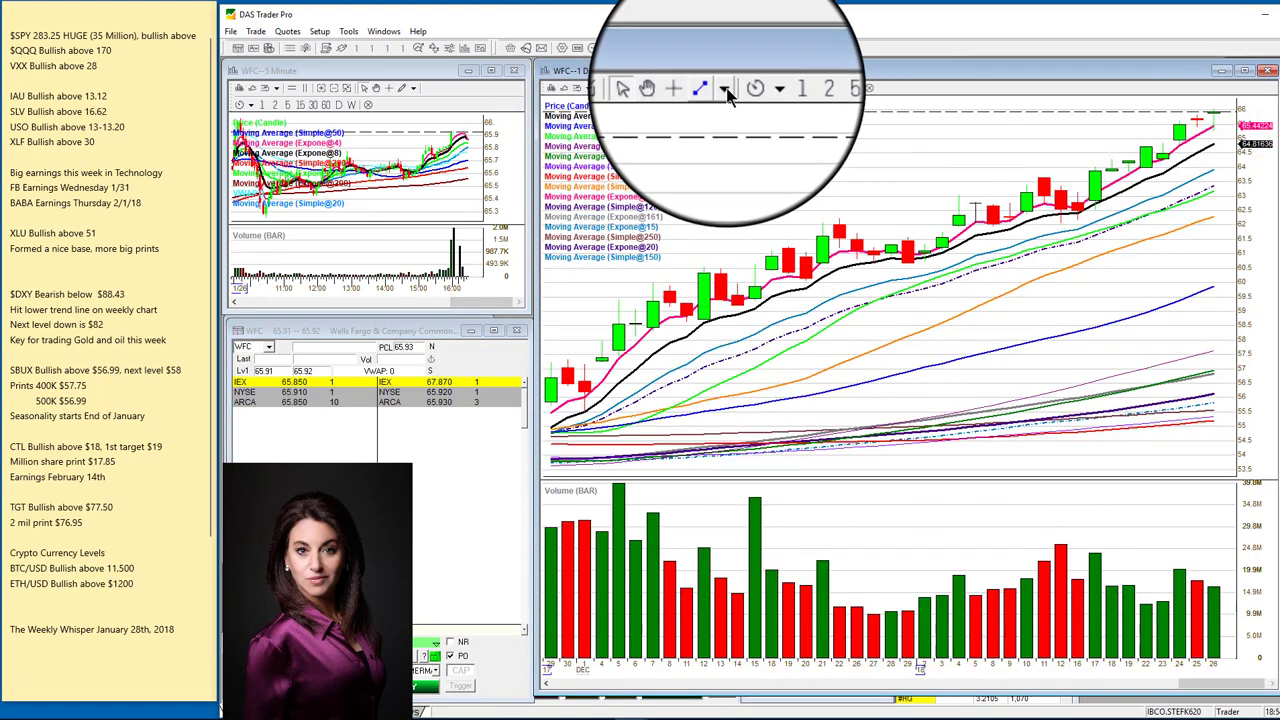
pyautogui.click(749, 88)
pyautogui.click(762, 104)
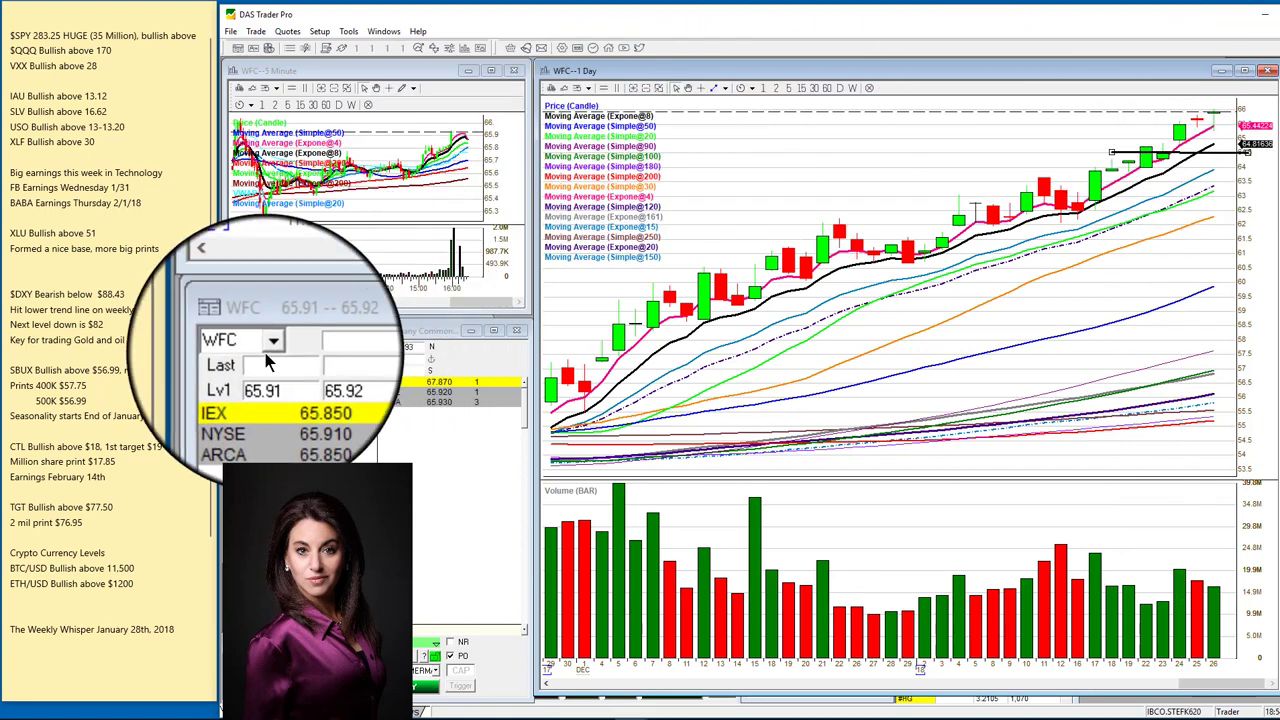
# Step: Switch the quote window and its linked charts from WFC to XLF
pyautogui.click(255, 346)
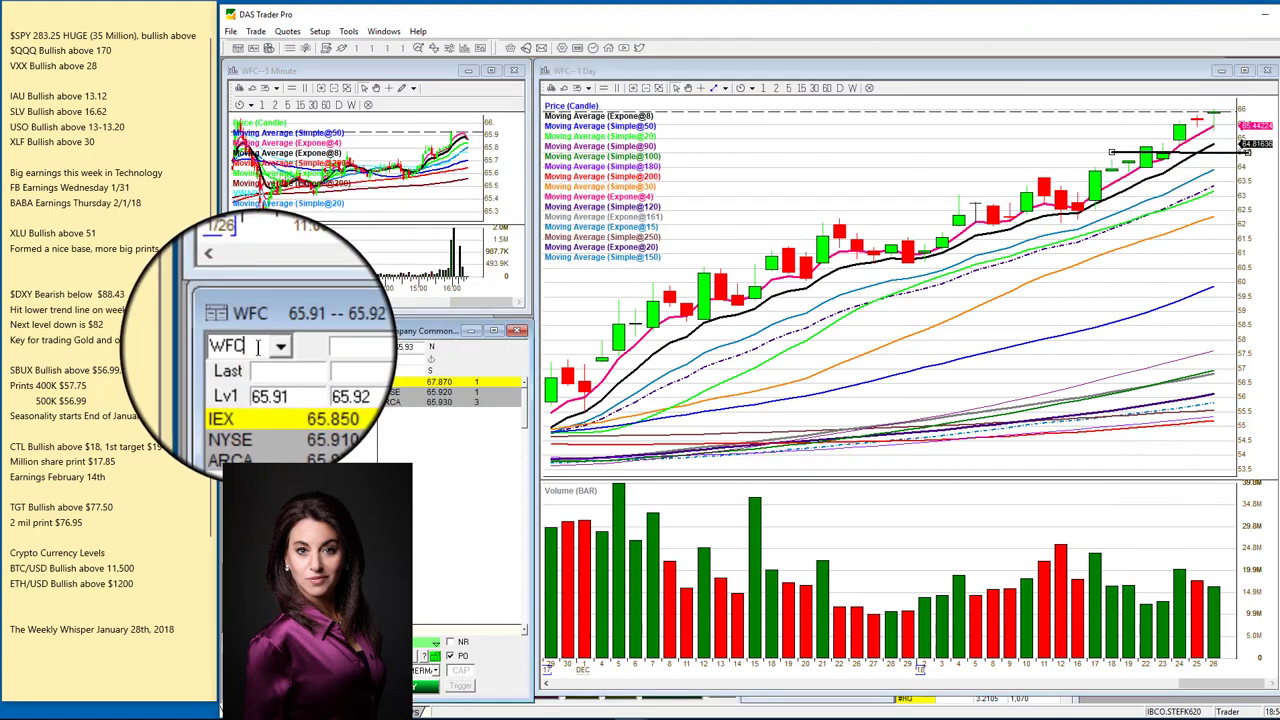
pyautogui.press('BackSpace')
pyautogui.press('BackSpace')
pyautogui.press('BackSpace')
pyautogui.write('XLF')
pyautogui.press('Return')
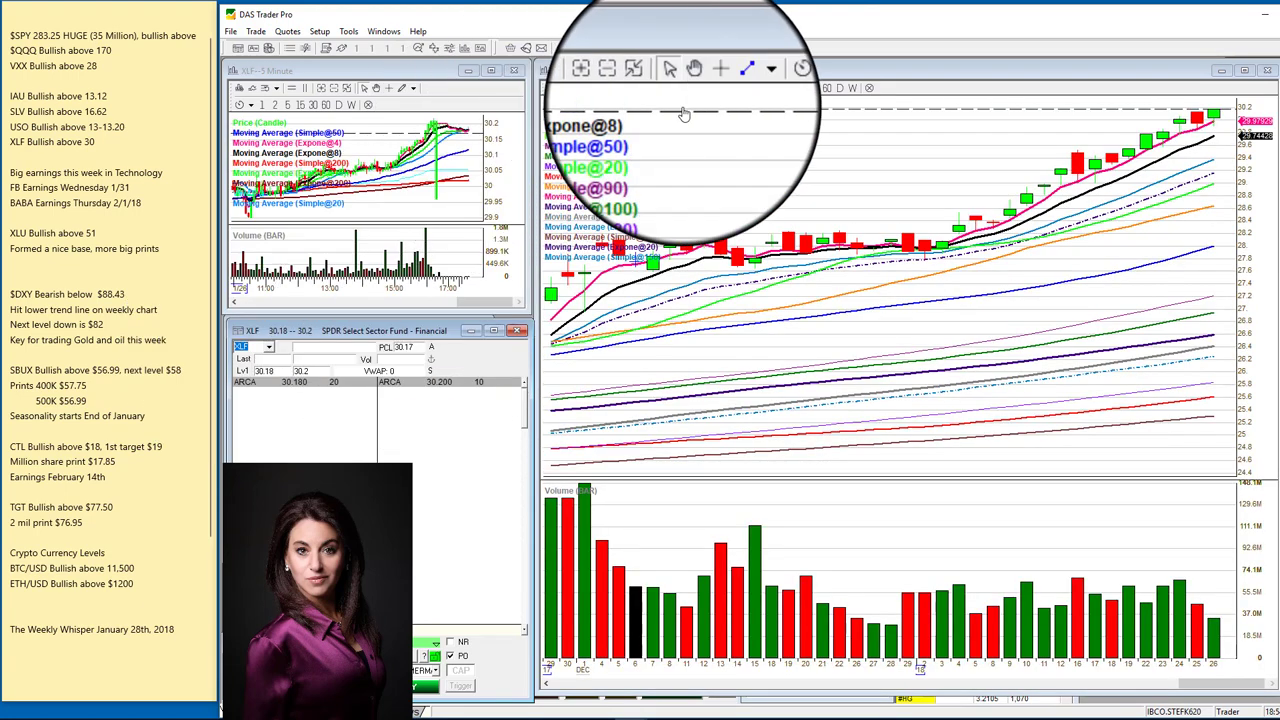
# Step: Draw two horizontal trend lines on the XLF daily chart at about 30 and 29.58, running past the latest candle
pyautogui.click(724, 89)
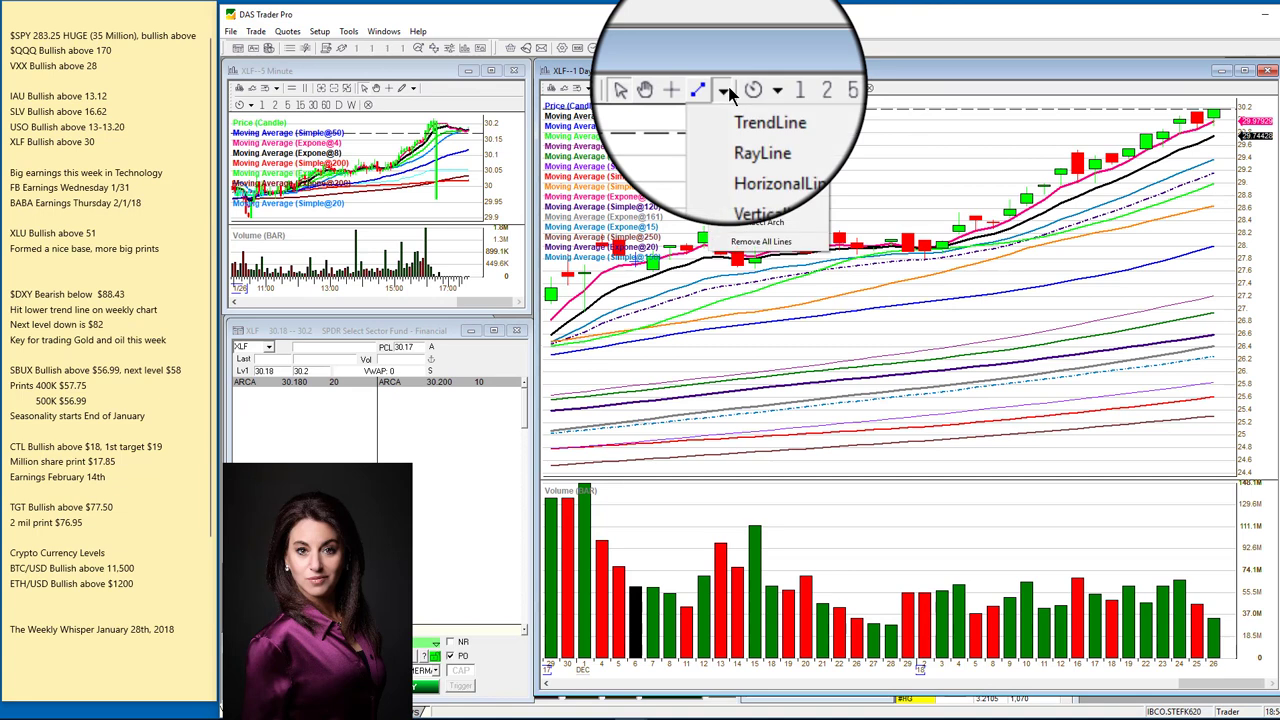
pyautogui.click(740, 103)
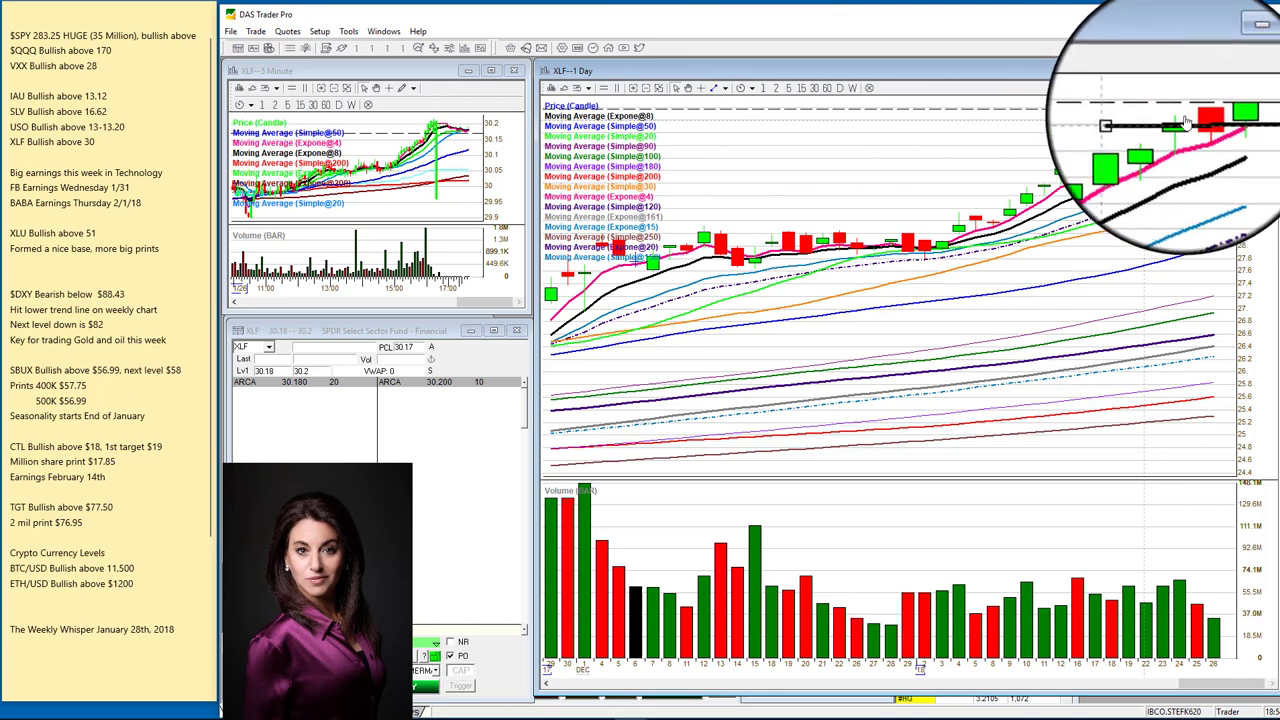
pyautogui.moveTo(1130, 128); pyautogui.dragTo(1213, 120)
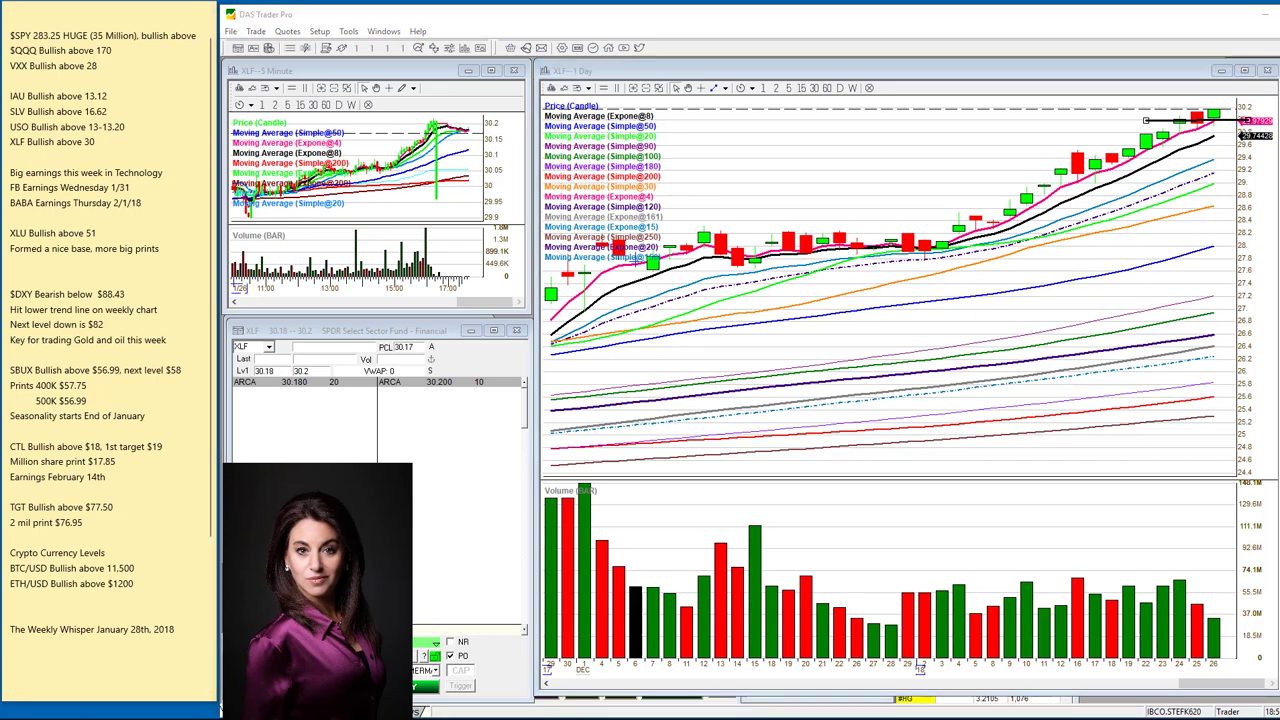
pyautogui.click(724, 88)
pyautogui.click(728, 112)
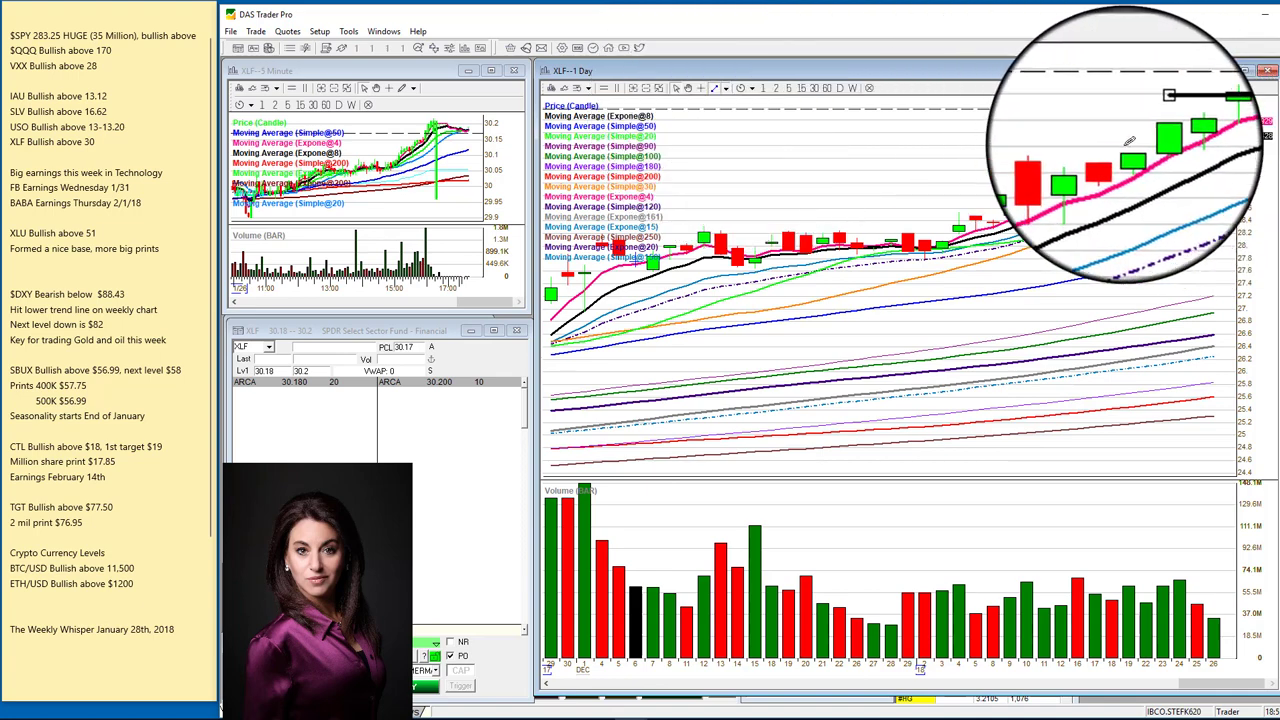
pyautogui.moveTo(1108, 145); pyautogui.dragTo(1235, 146)
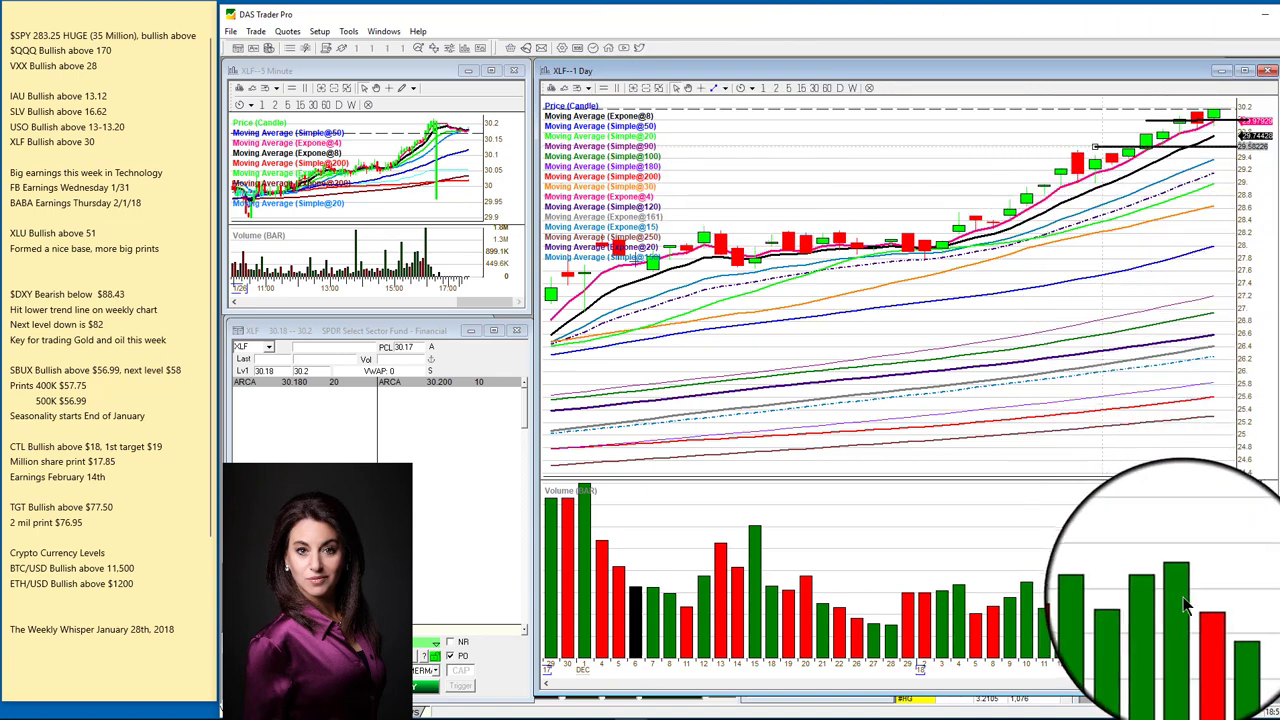
# Step: Switch the quote window and its linked charts from XLF to XLU
pyautogui.moveTo(1178, 607)
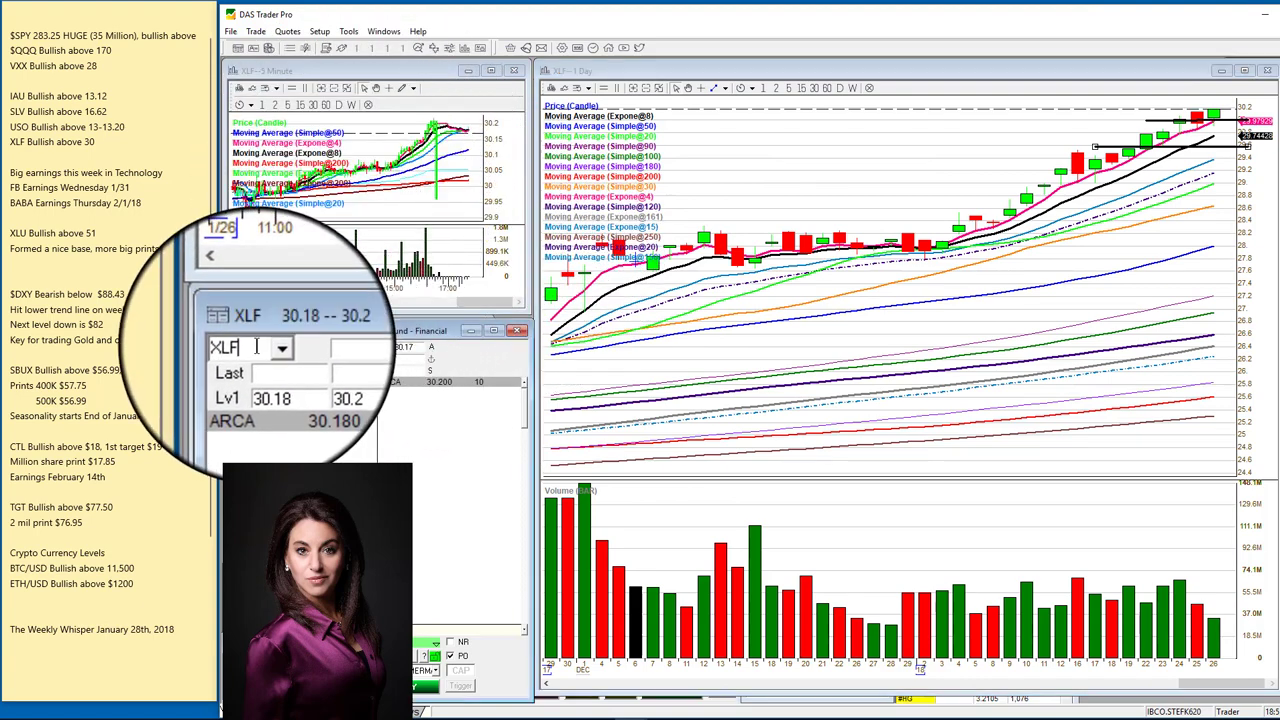
pyautogui.press('BackSpace')
pyautogui.press('BackSpace')
pyautogui.write('LU')
pyautogui.press('Return')
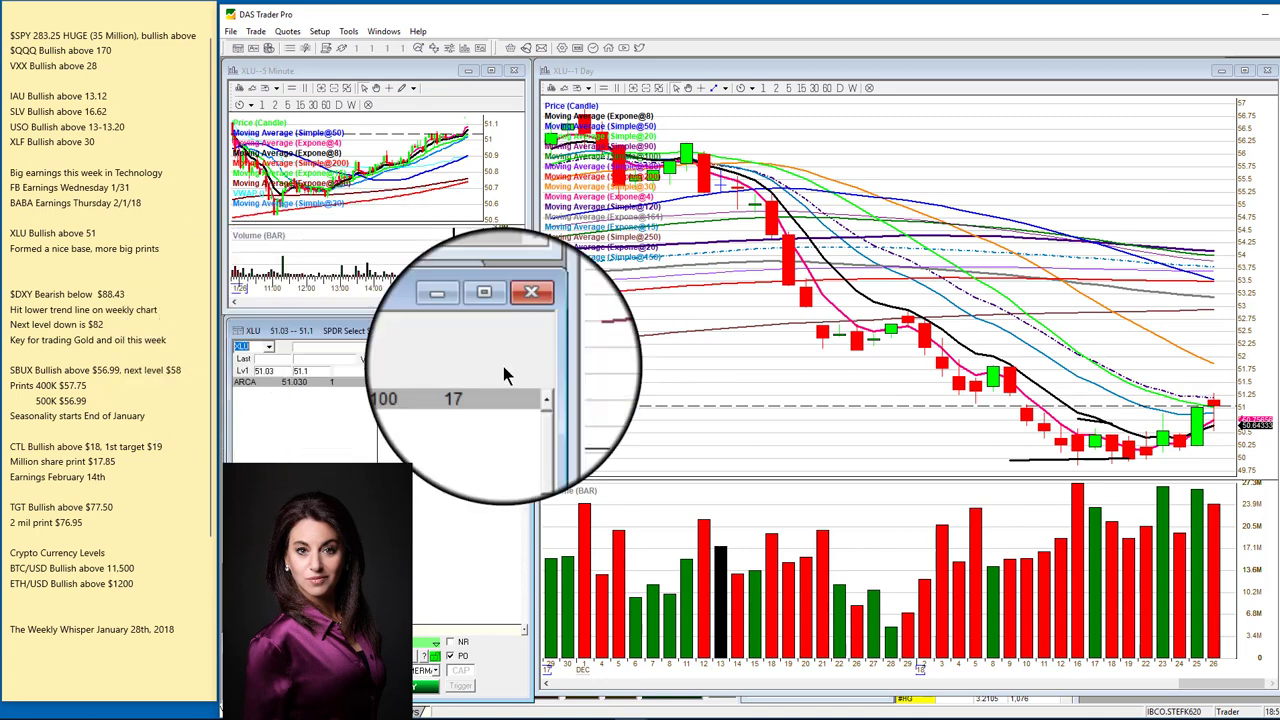
# Step: Extend the existing horizontal trend line near 50 on the XLU daily chart past the latest candle
pyautogui.click(1129, 460)
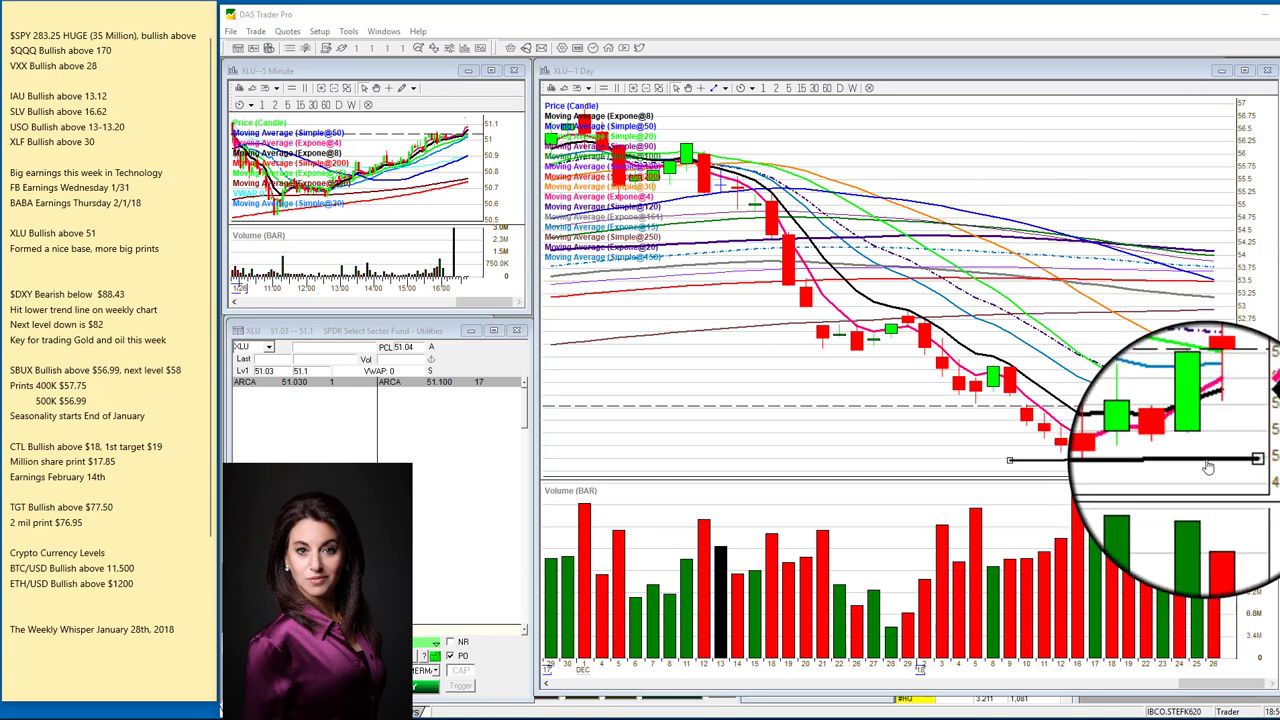
pyautogui.click(1206, 374)
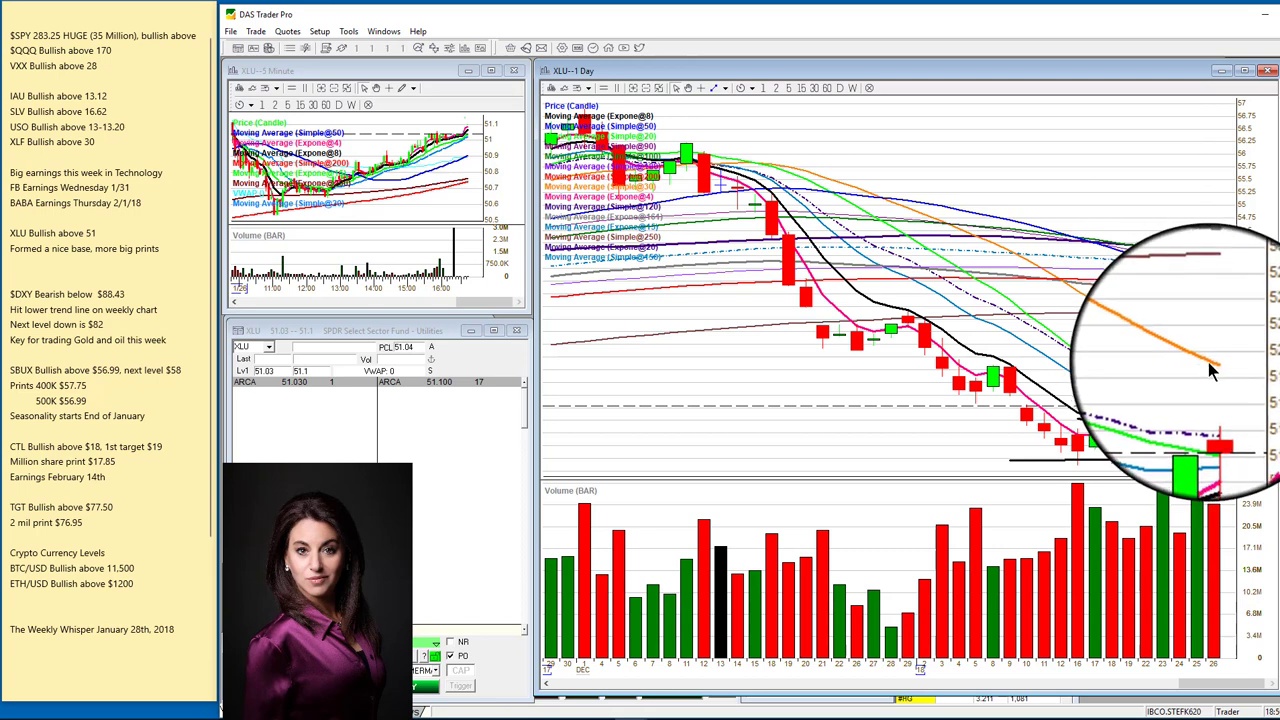
pyautogui.click(1210, 372)
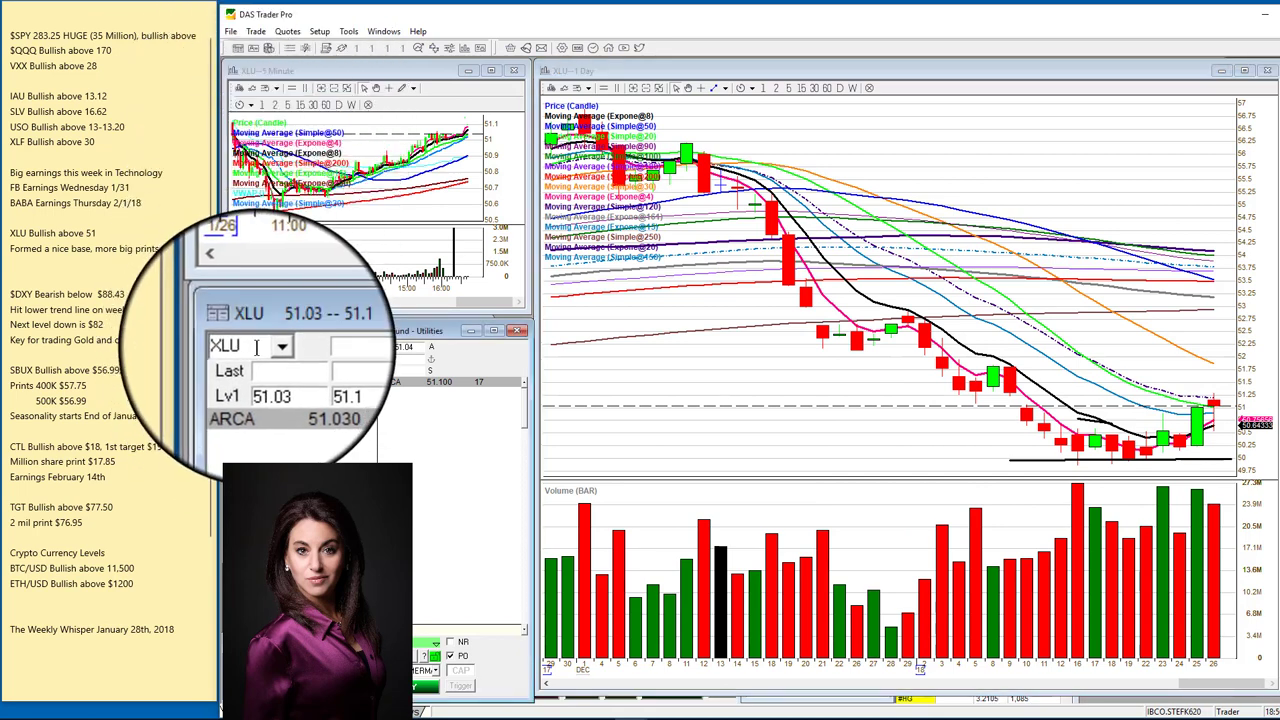
# Step: Switch the quote window and its linked charts from XLU to SBUX
pyautogui.press('BackSpace')
pyautogui.press('BackSpace')
pyautogui.press('BackSpace')
pyautogui.write('SBUX')
pyautogui.press('Return')
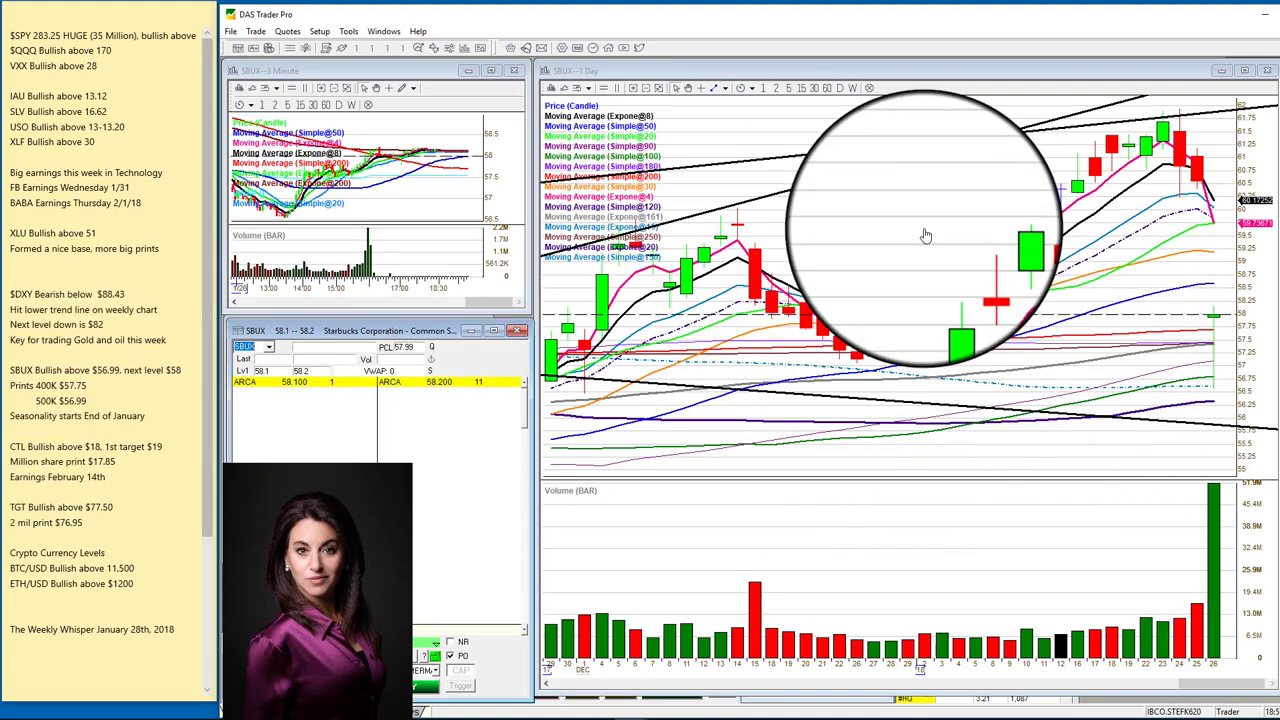
# Step: Draw two short horizontal trend lines across the latest candle on the SBUX daily chart at about 57.75 and 57.93
pyautogui.click(724, 89)
pyautogui.click(745, 137)
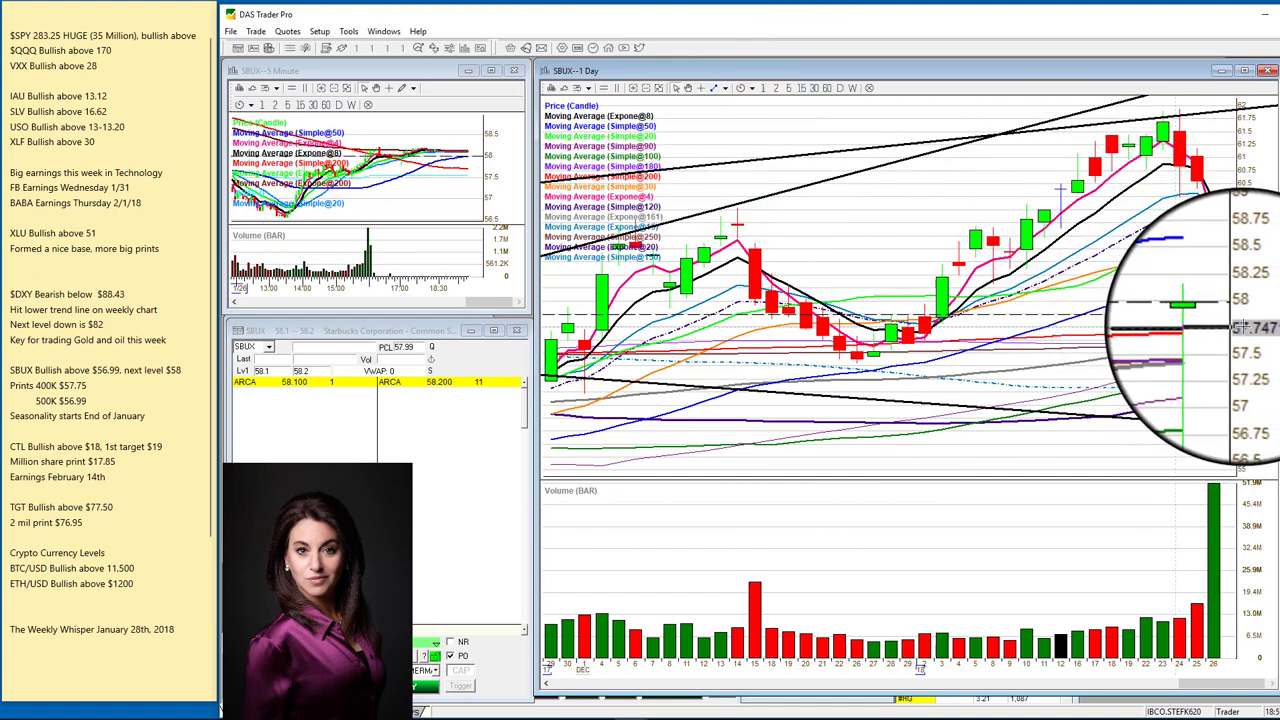
pyautogui.click(1190, 328)
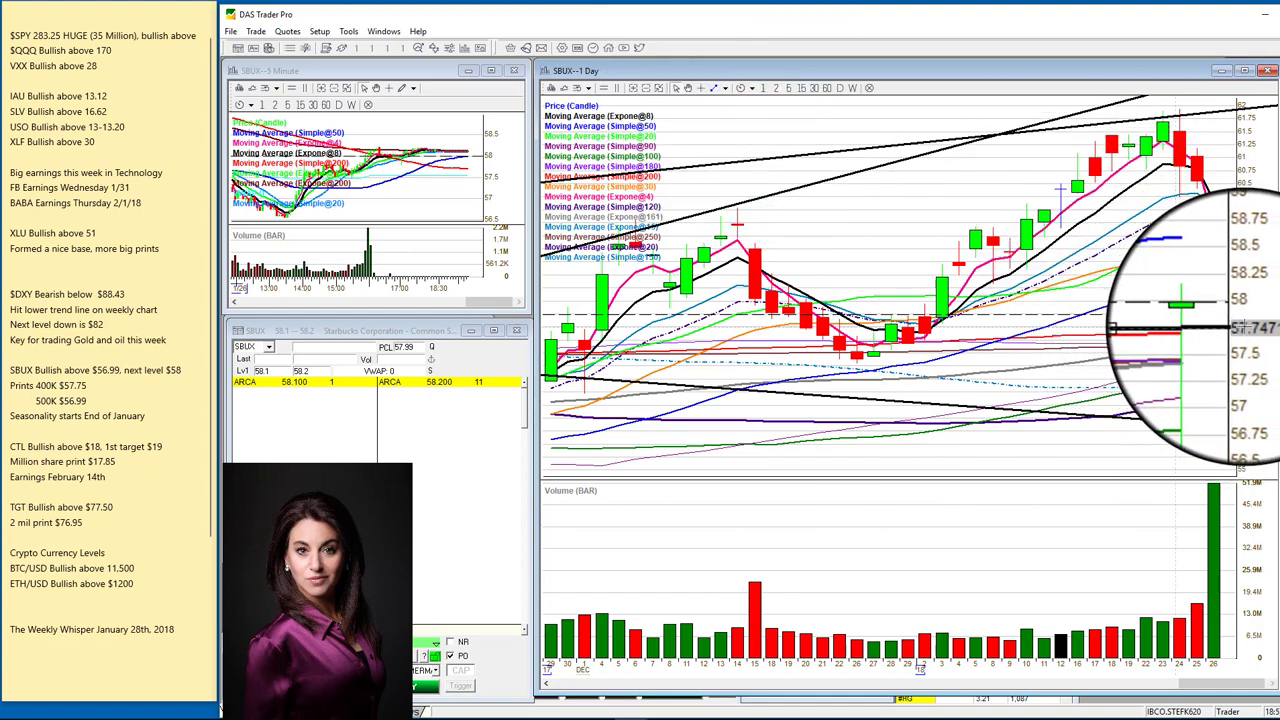
pyautogui.click(720, 89)
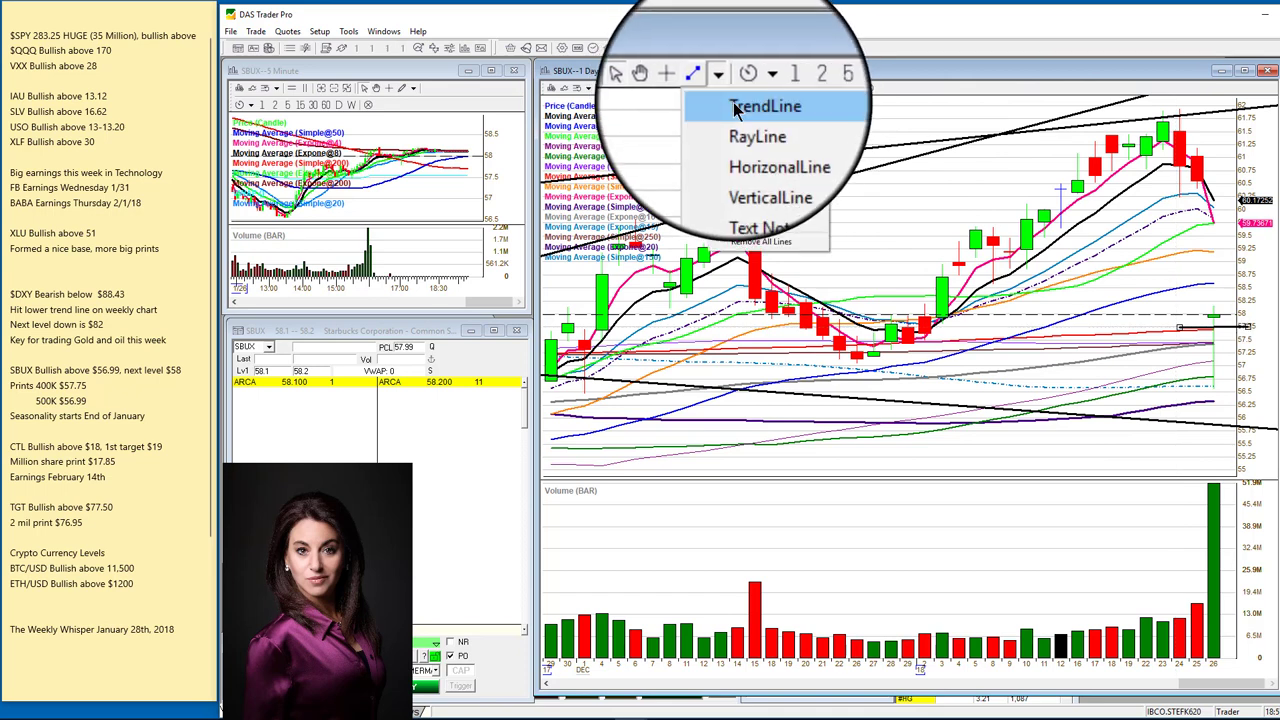
pyautogui.click(736, 106)
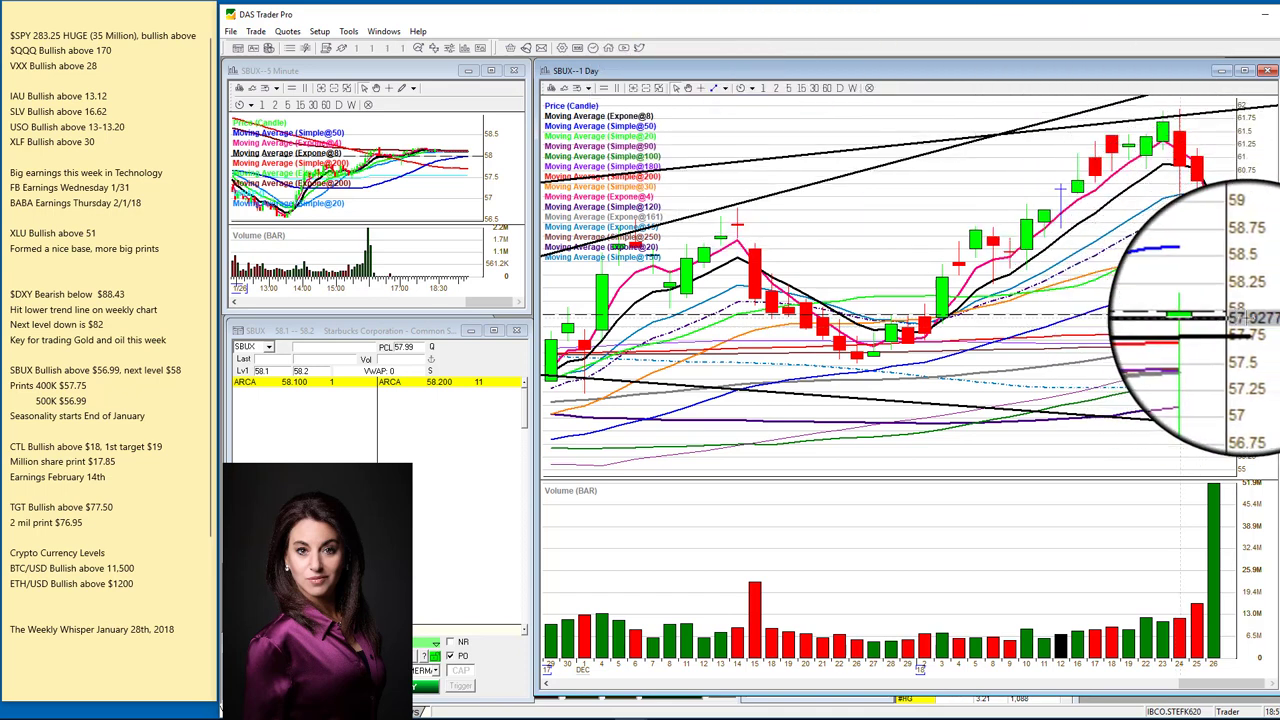
pyautogui.click(1181, 318)
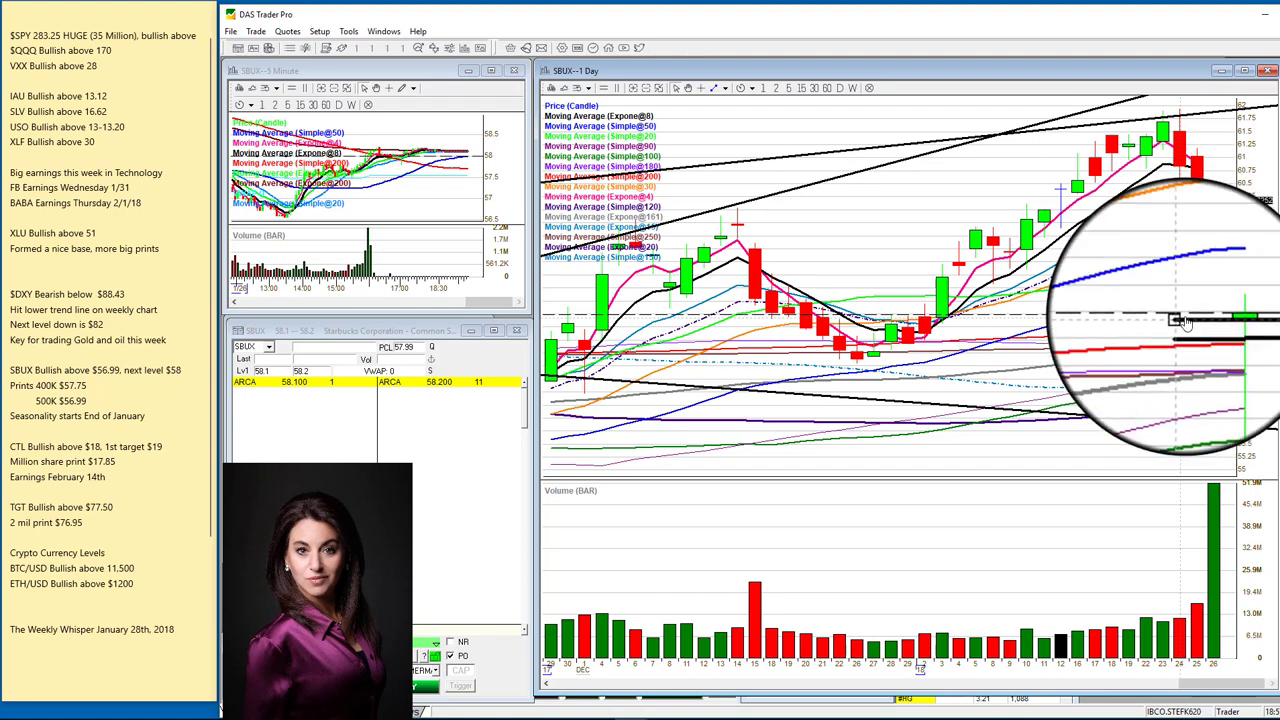
# Step: Draw a third short horizontal trend line at about 57.4 across the latest candle on the SBUX daily chart
pyautogui.click(728, 88)
pyautogui.click(745, 102)
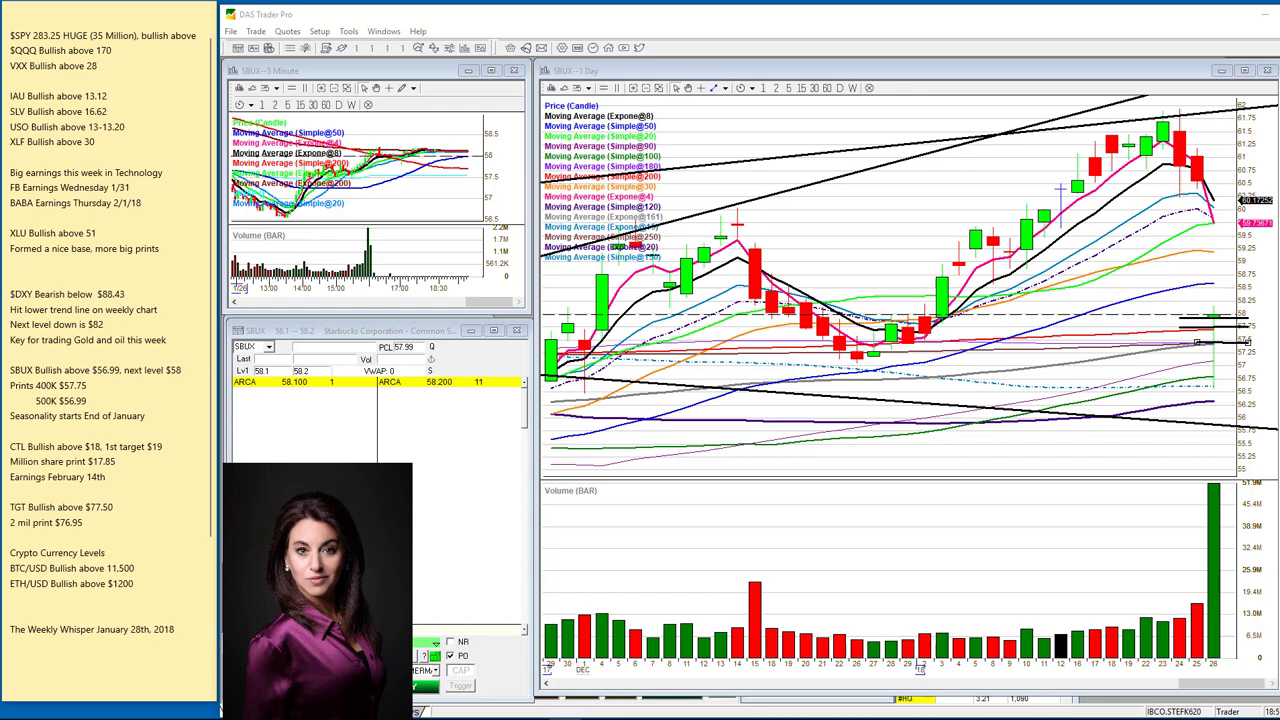
pyautogui.hotkey('alt', 'Tab')
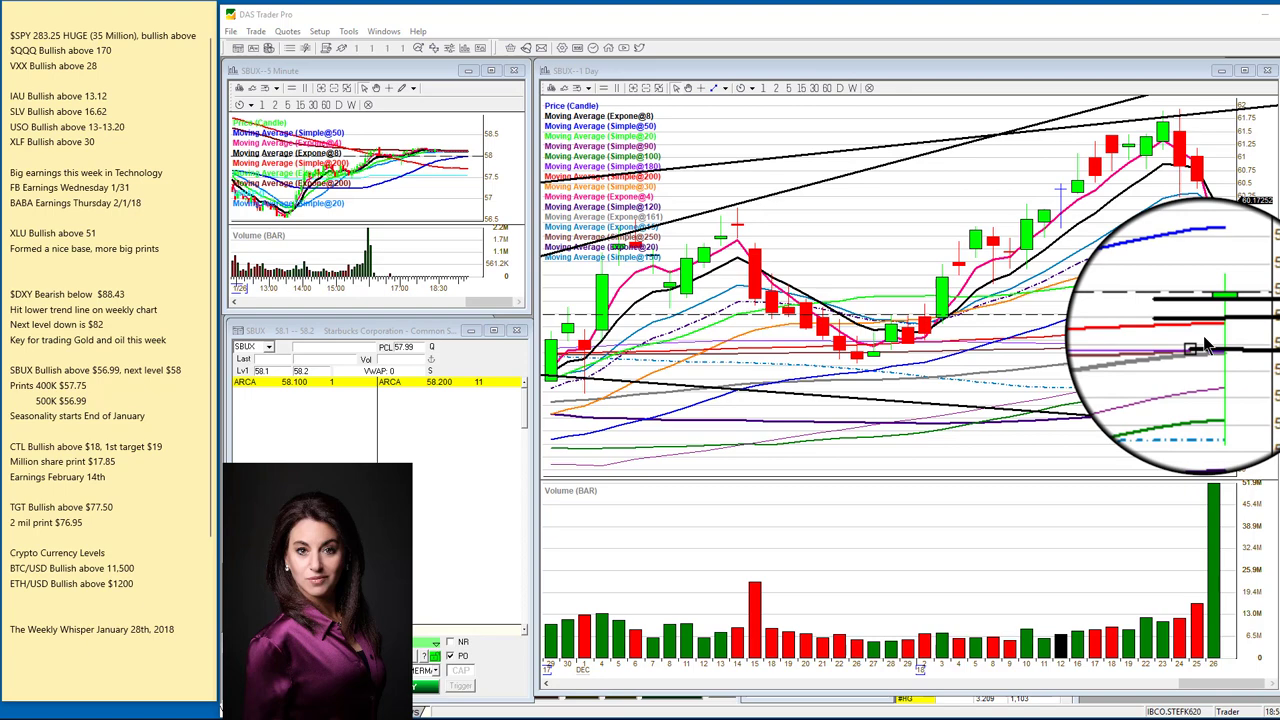
# Step: Switch the quote window and its linked charts from SBUX to CTL
pyautogui.click(258, 345)
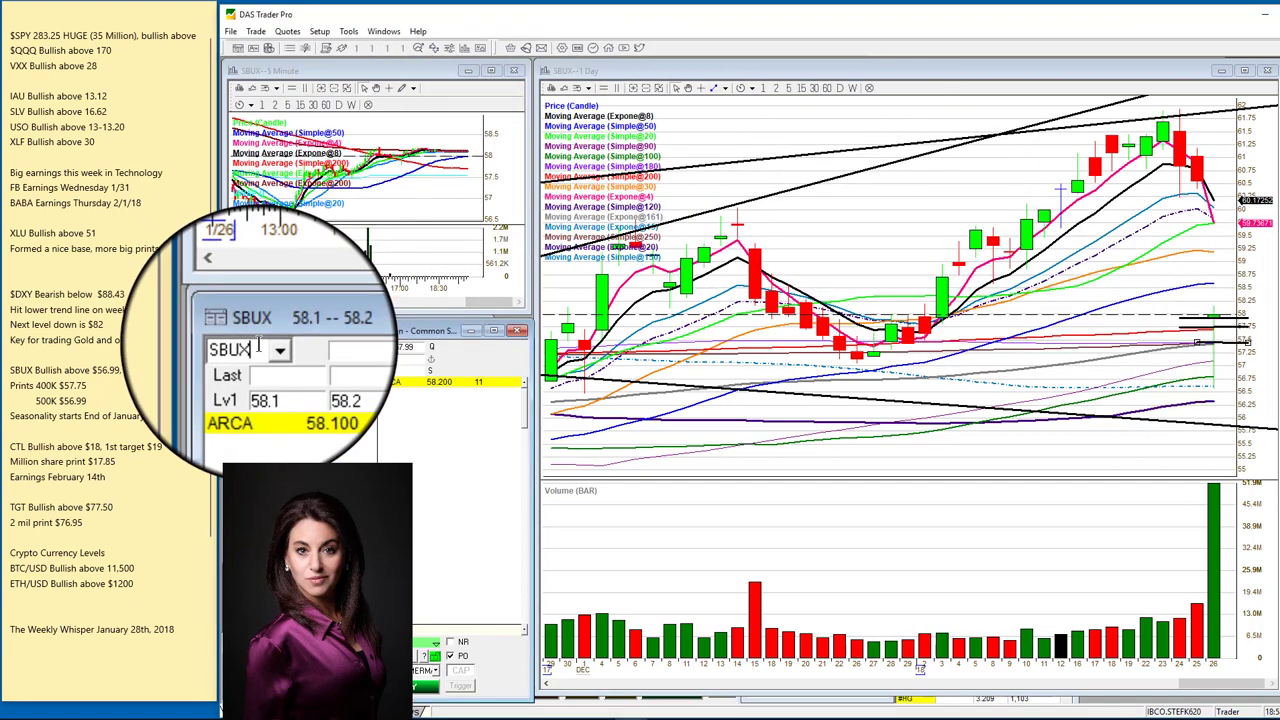
pyautogui.press('BackSpace')
pyautogui.press('BackSpace')
pyautogui.write('CTL')
pyautogui.press('Return')
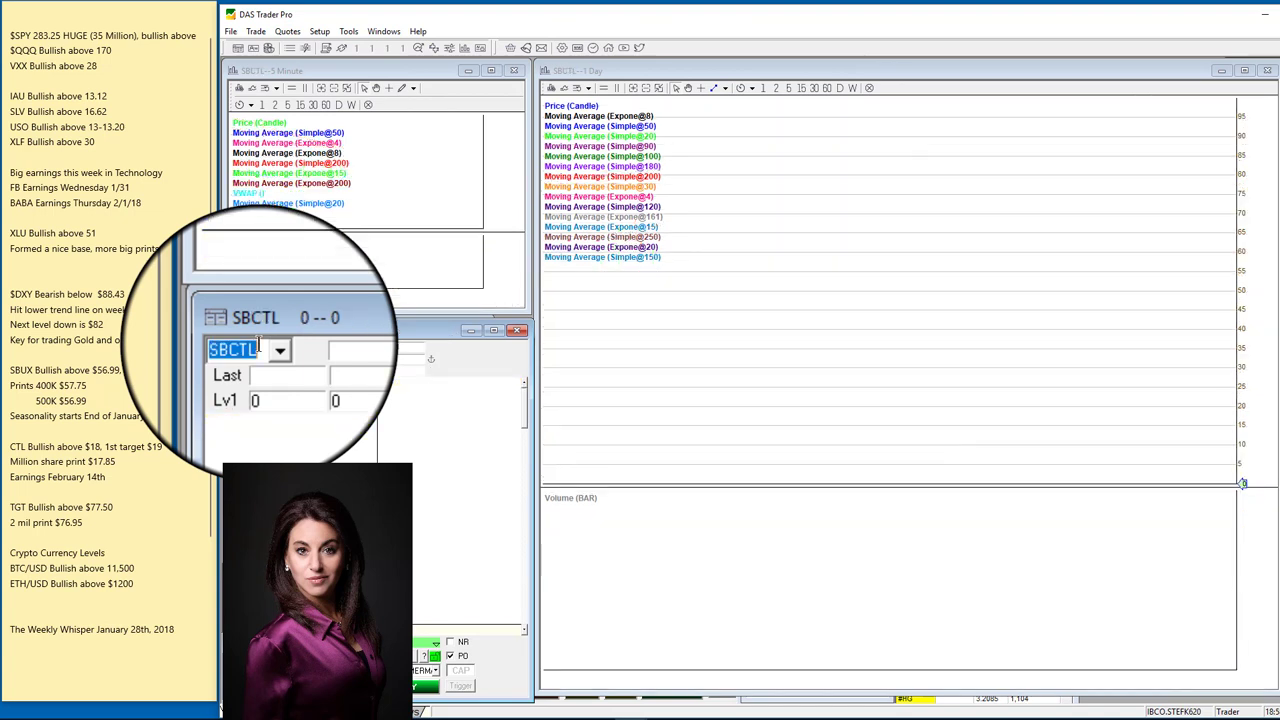
pyautogui.write('CTL')
pyautogui.press('Return')
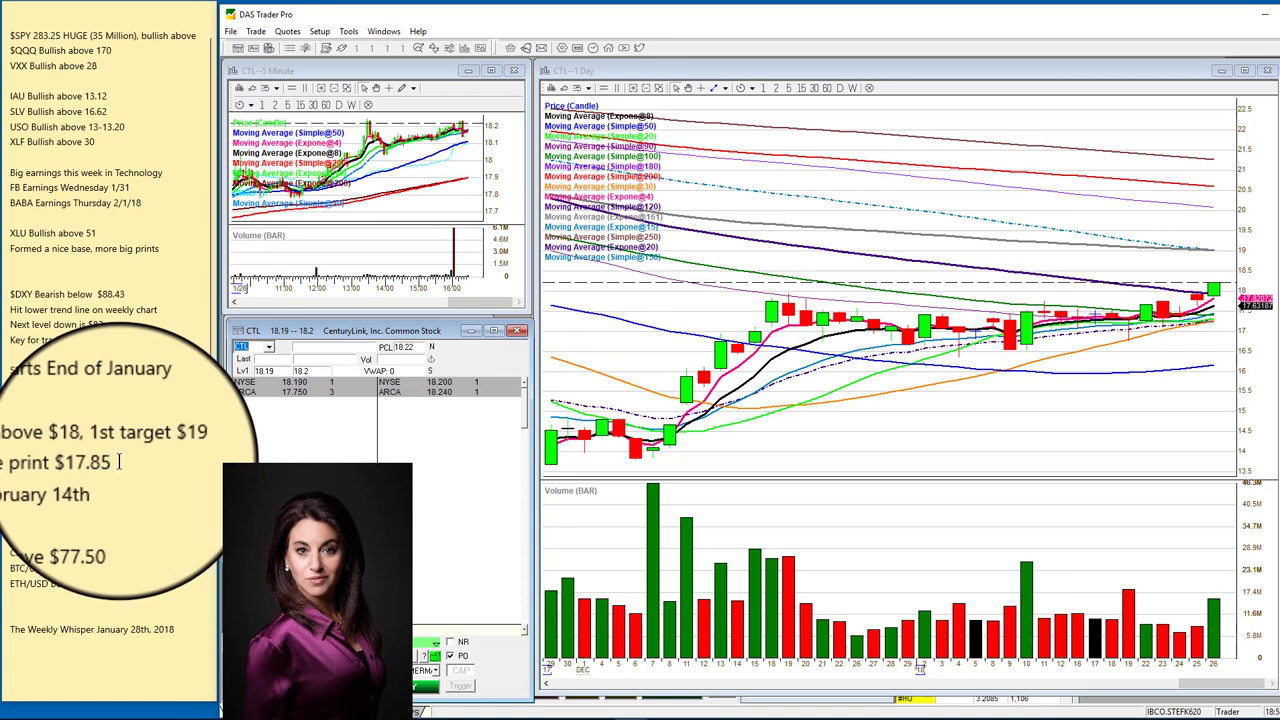
# Step: Draw a short horizontal trend line at about 17.85 across the latest candles on the CTL daily chart
pyautogui.click(725, 89)
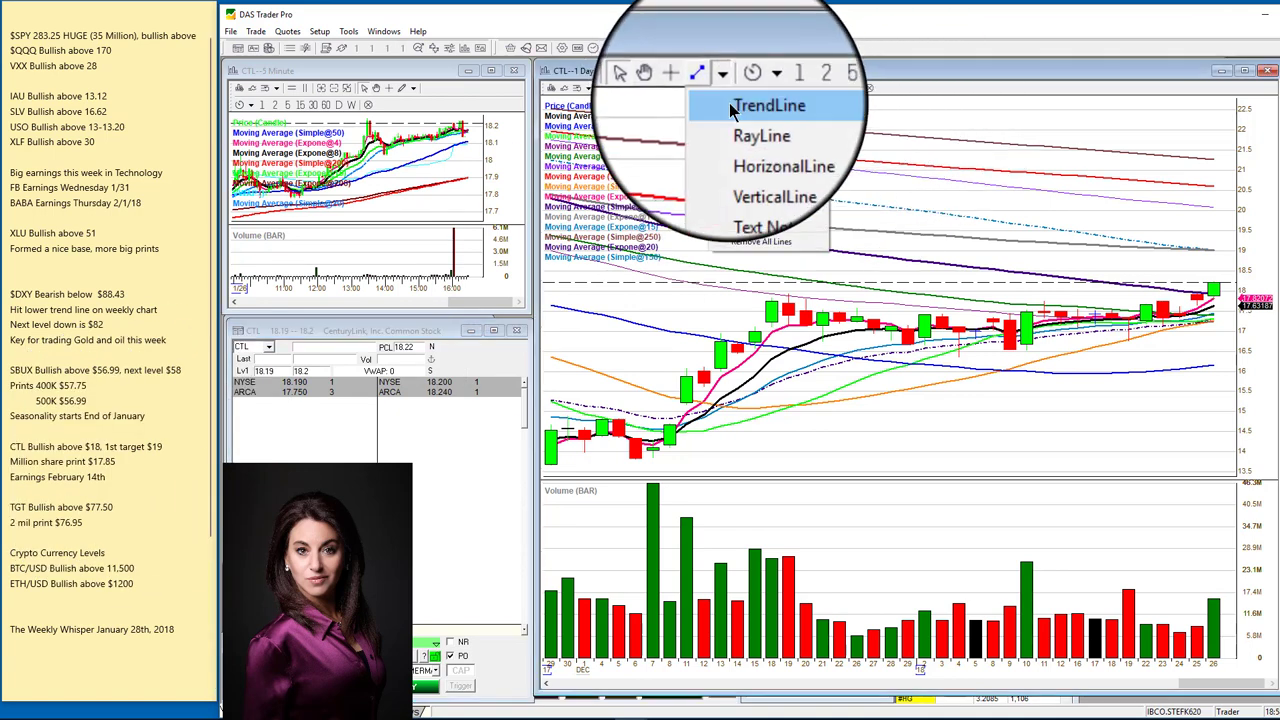
pyautogui.click(752, 104)
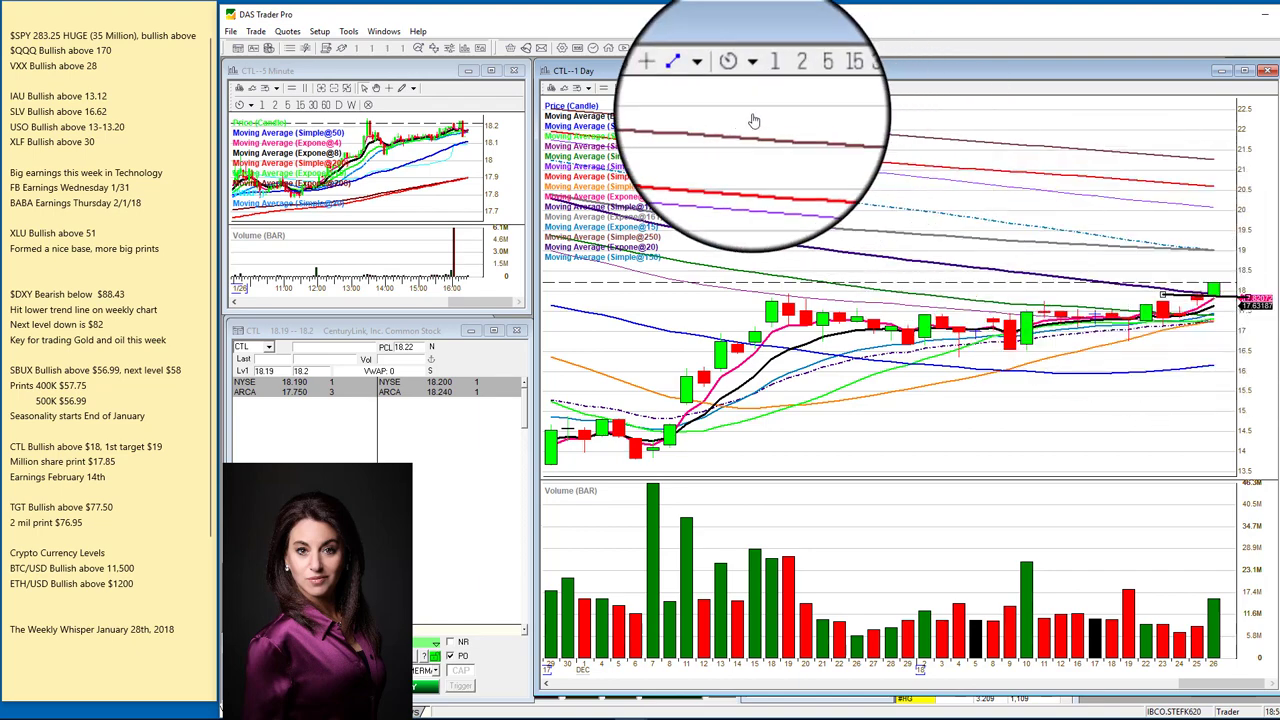
# Step: Draw a descending trend line on the CTL daily chart from about 24 near the start of August, over the October highs, past the latest candle
pyautogui.click(656, 92)
pyautogui.click(649, 93)
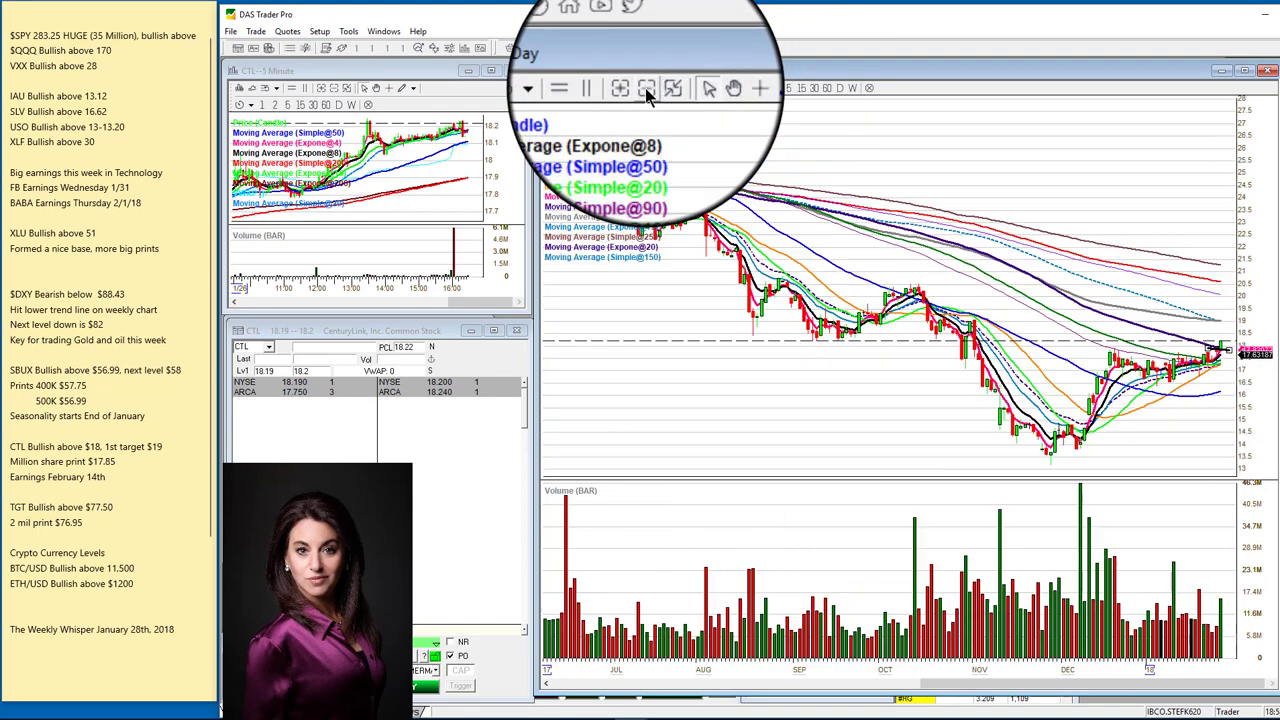
pyautogui.click(647, 93)
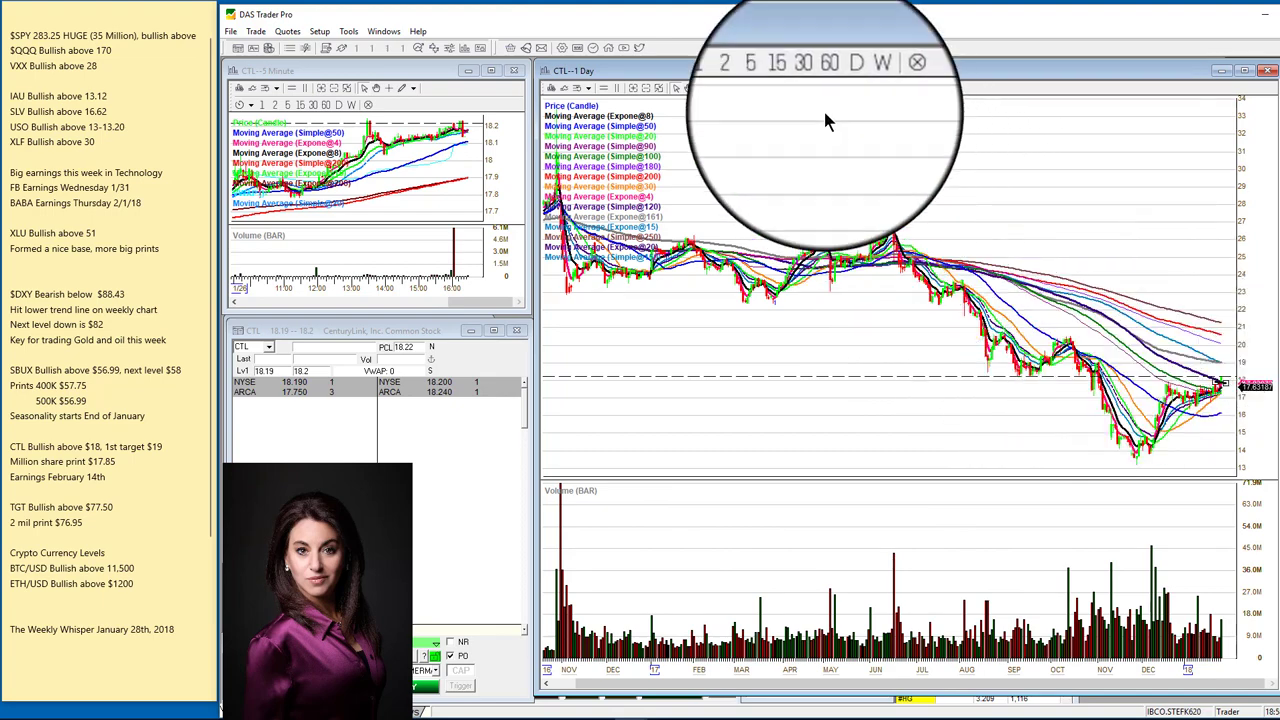
pyautogui.click(724, 88)
pyautogui.click(745, 104)
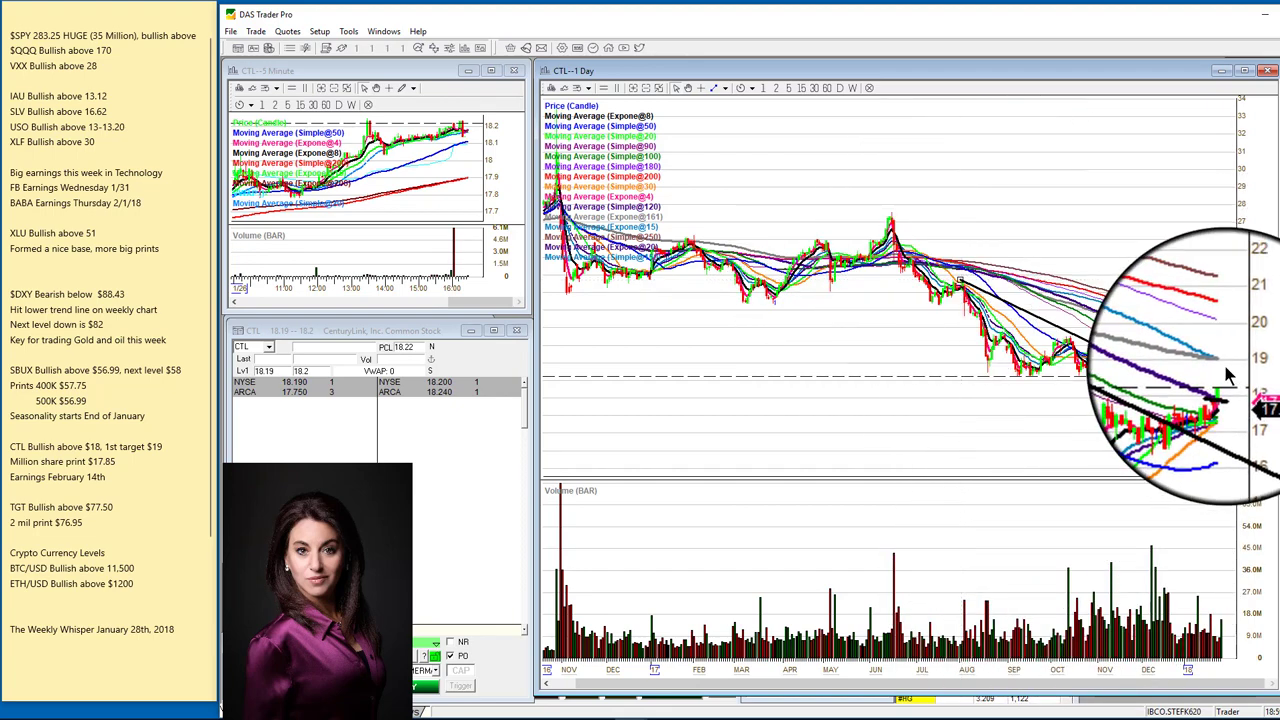
pyautogui.moveTo(1218, 372)
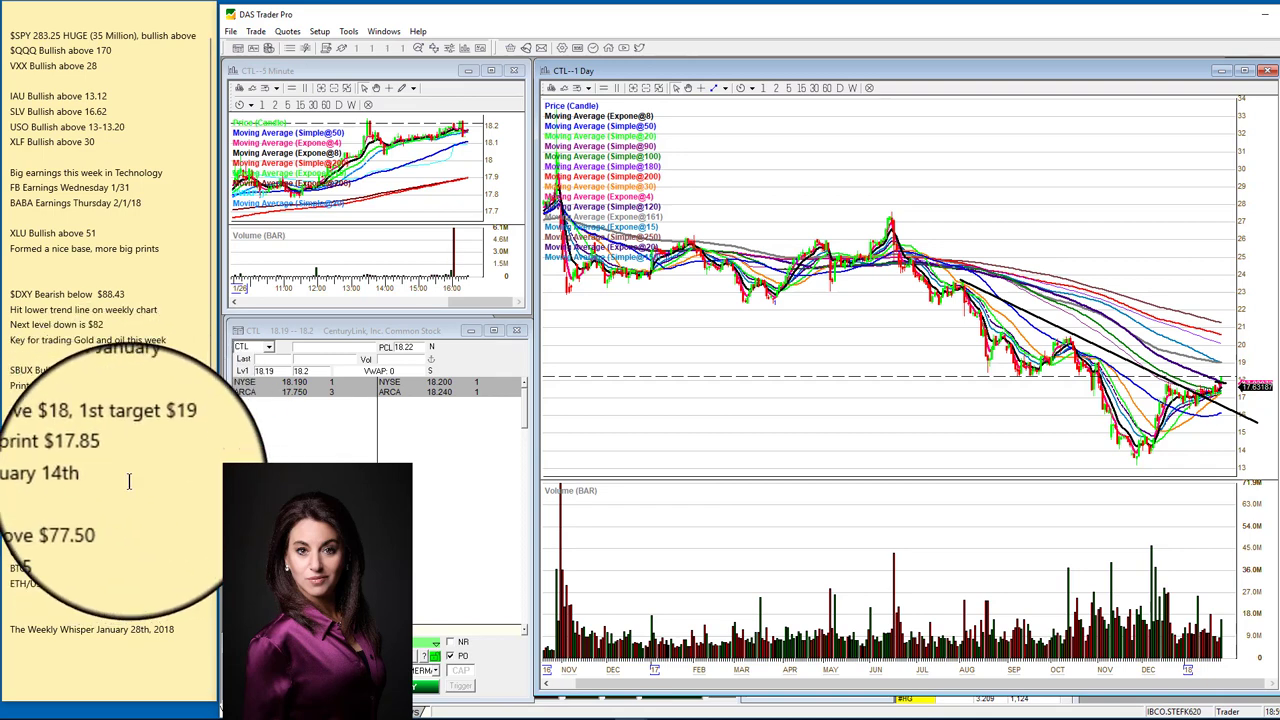
# Step: Switch the quote window and its linked charts from CTL to FB and examine the latest daily candles
pyautogui.click(251, 347)
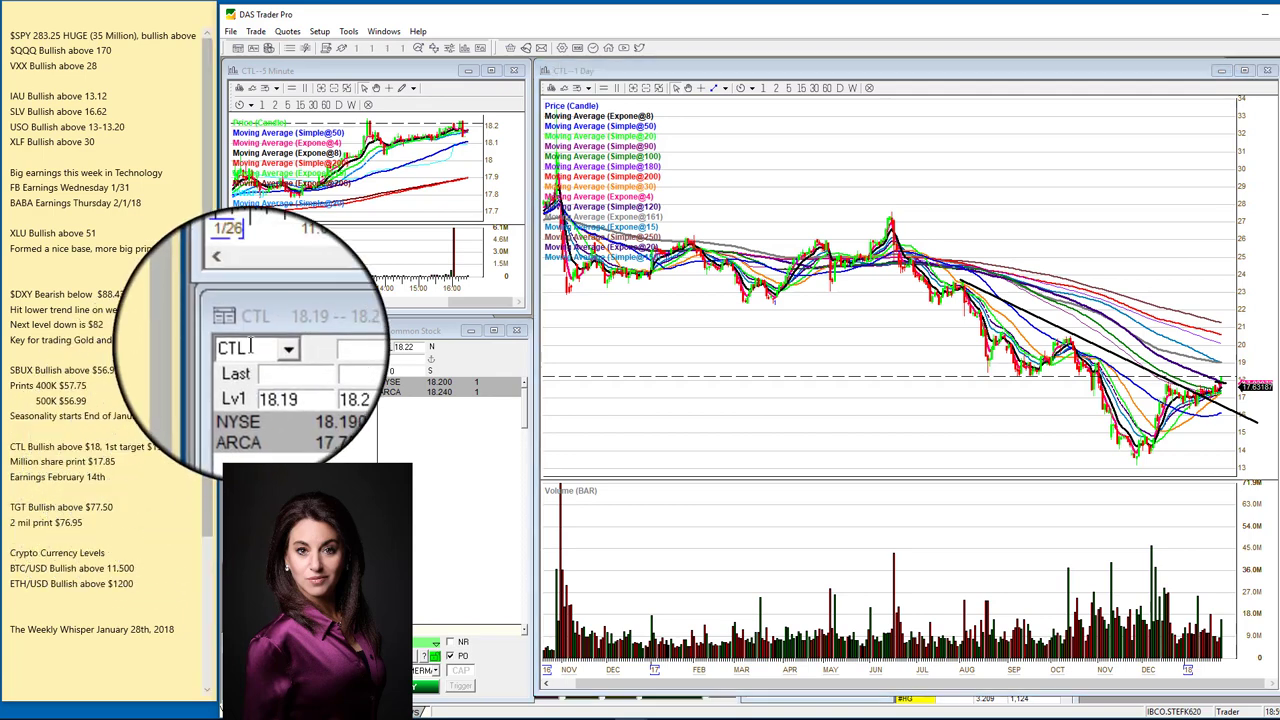
pyautogui.press('BackSpace')
pyautogui.press('BackSpace')
pyautogui.press('BackSpace')
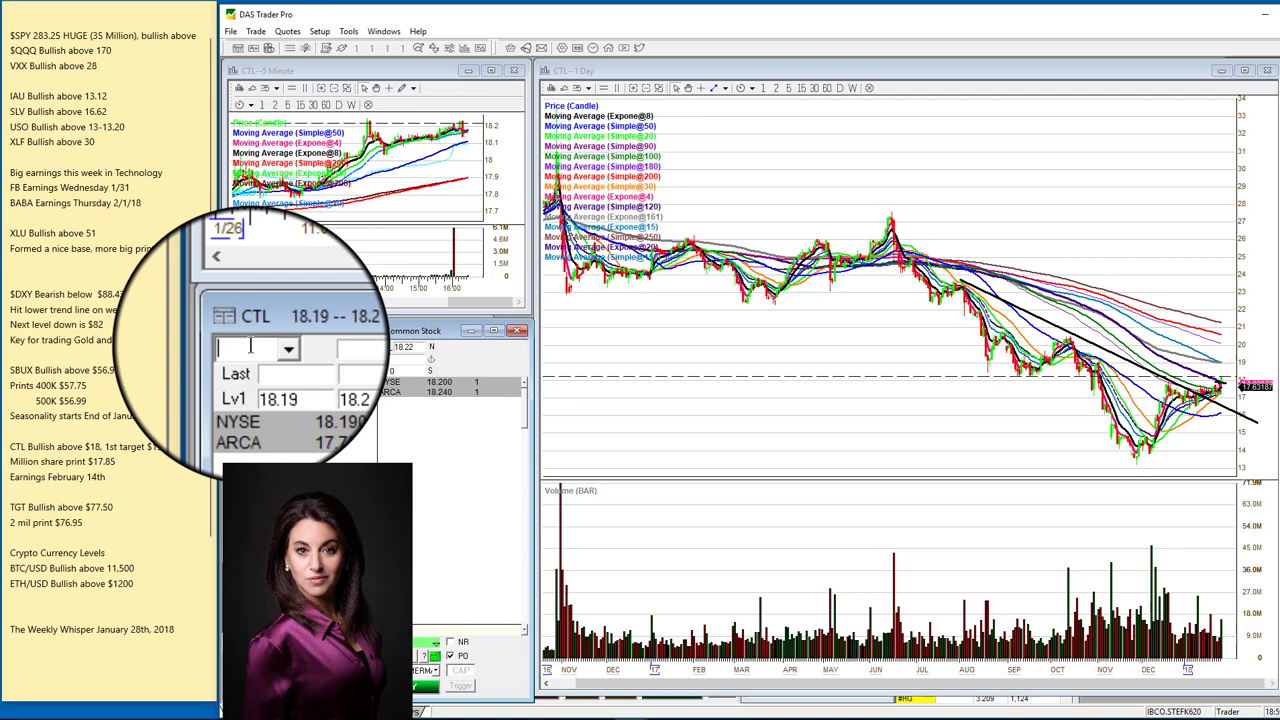
pyautogui.write('FB')
pyautogui.press('Return')
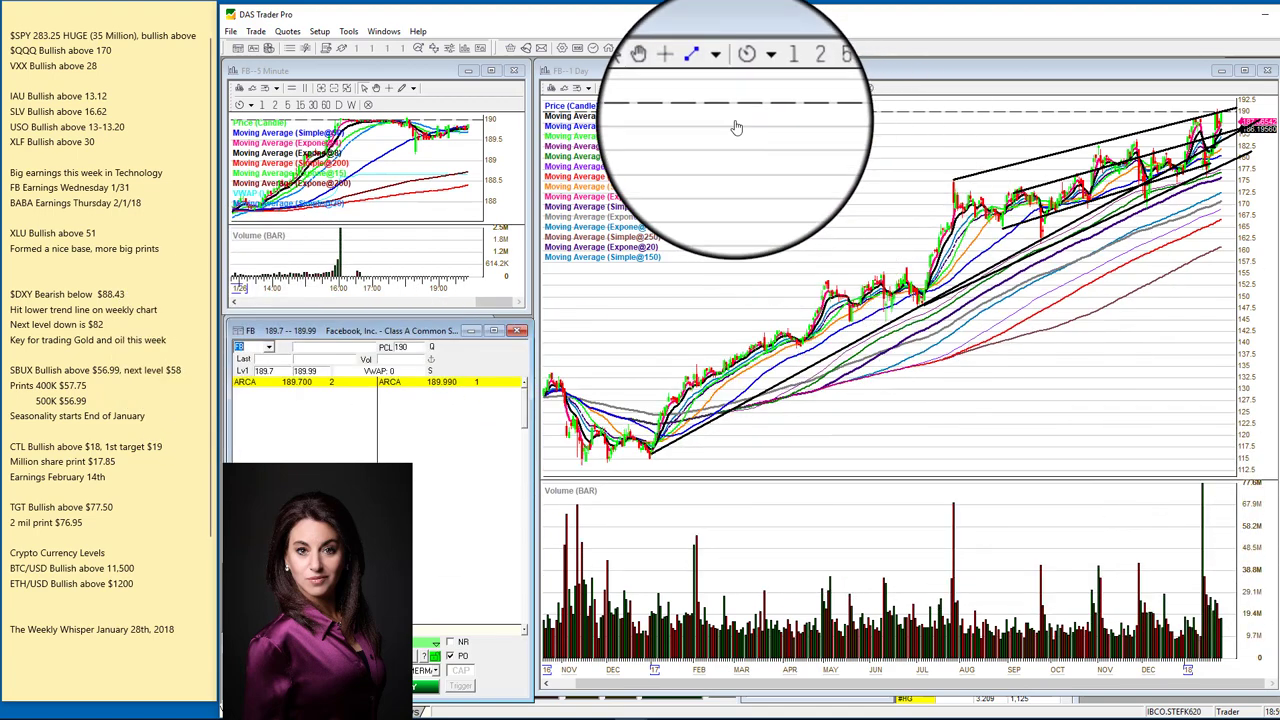
pyautogui.click(640, 95)
pyautogui.click(638, 90)
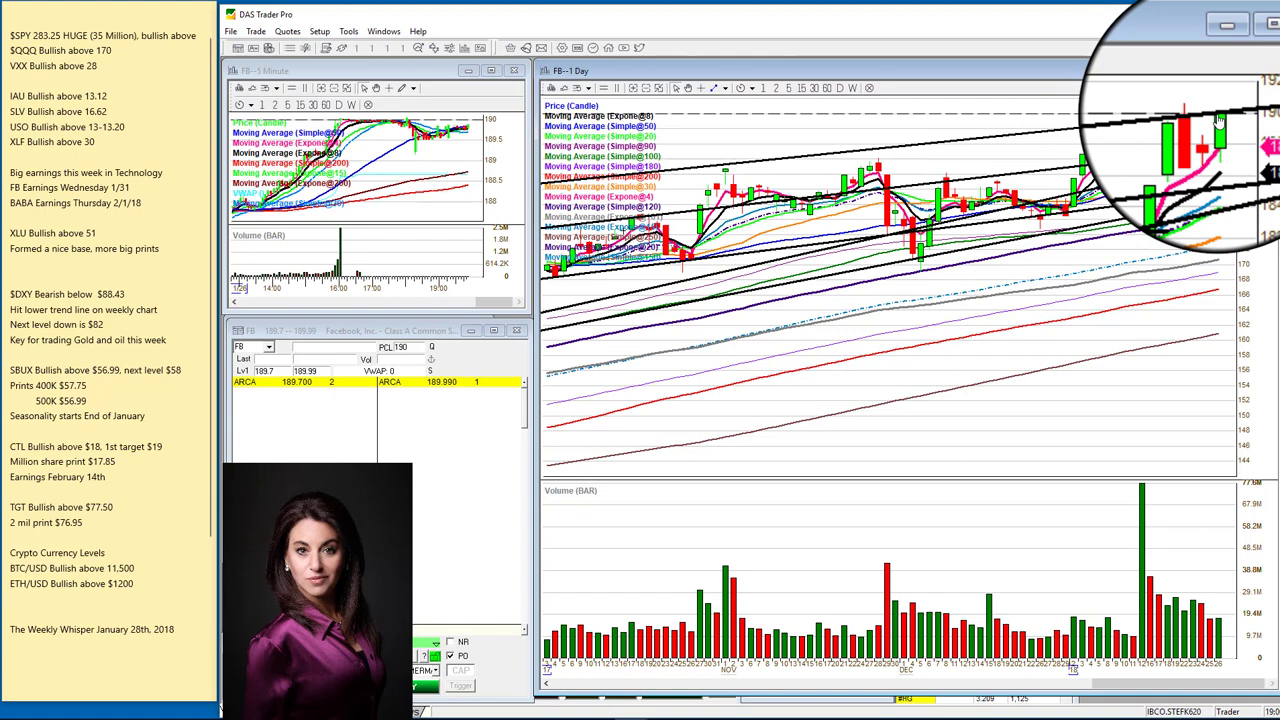
# Step: Switch the quote window and its linked charts from FB to BABA
pyautogui.click(248, 346)
pyautogui.press('BackSpace')
pyautogui.press('BackSpace')
pyautogui.write('BABA')
pyautogui.press('Return')
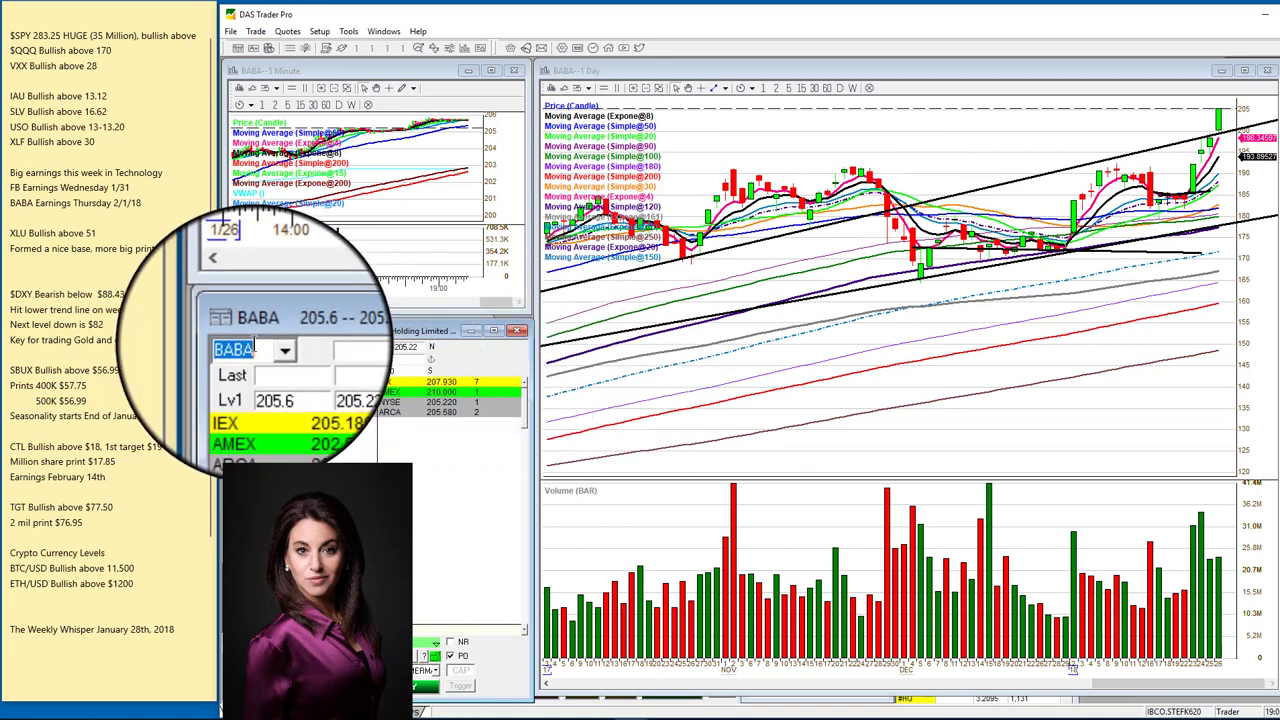
# Step: Switch the quote window and its linked charts from BABA to TGT
pyautogui.click(254, 349)
pyautogui.press('BackSpace')
pyautogui.press('BackSpace')
pyautogui.press('BackSpace')
pyautogui.press('BackSpace')
pyautogui.write('TGT')
pyautogui.press('Return')
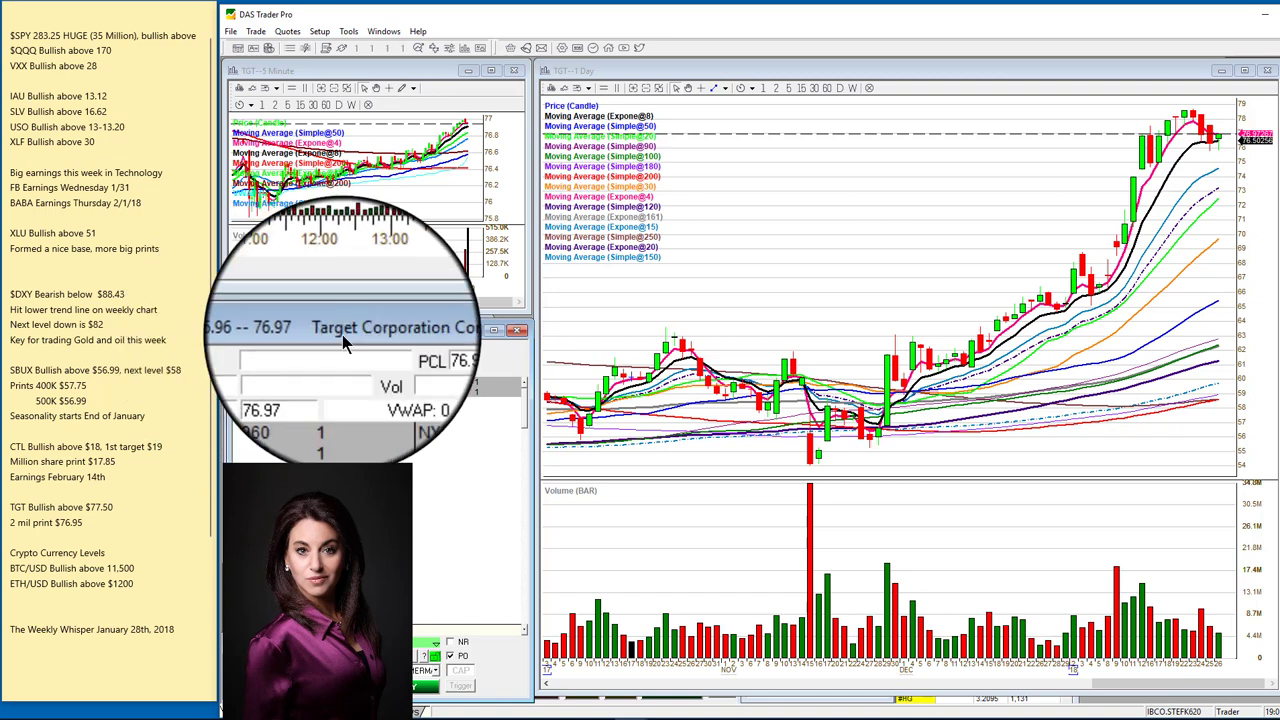
# Step: Draw two short horizontal trend lines across the latest candles on the TGT daily chart at about 76.95 and 76.5
pyautogui.click(631, 90)
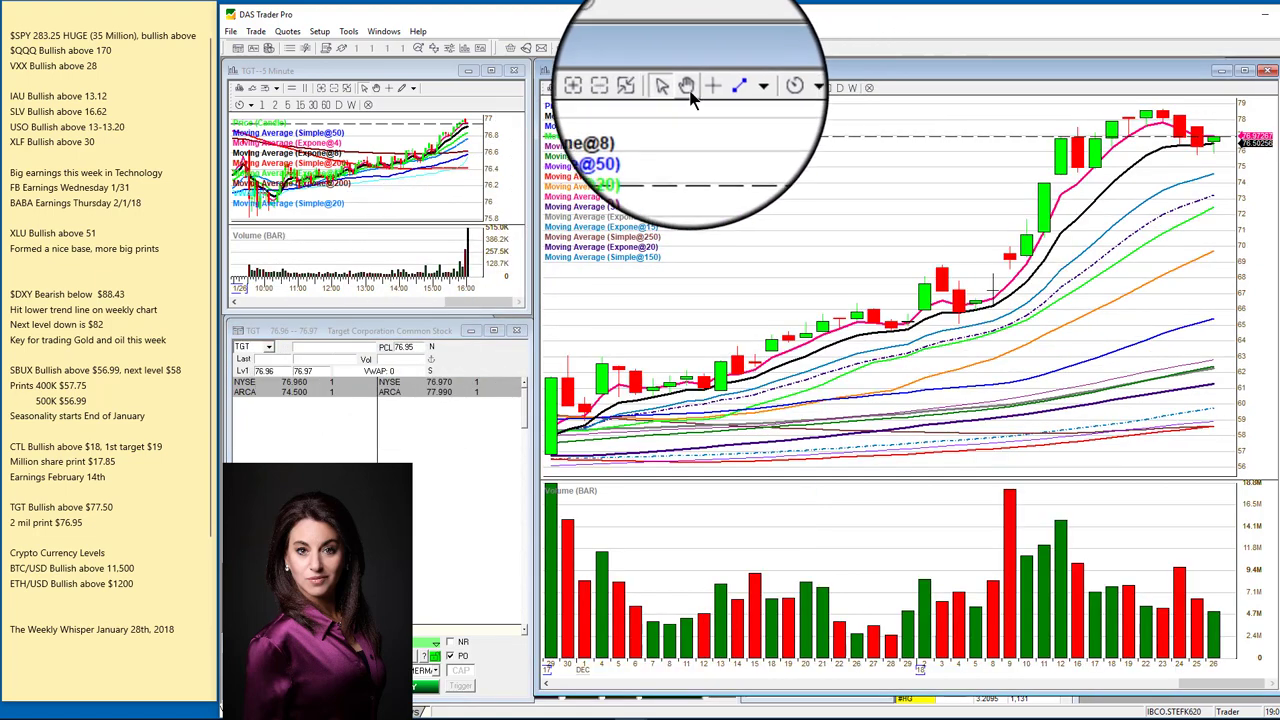
pyautogui.click(724, 90)
pyautogui.click(735, 103)
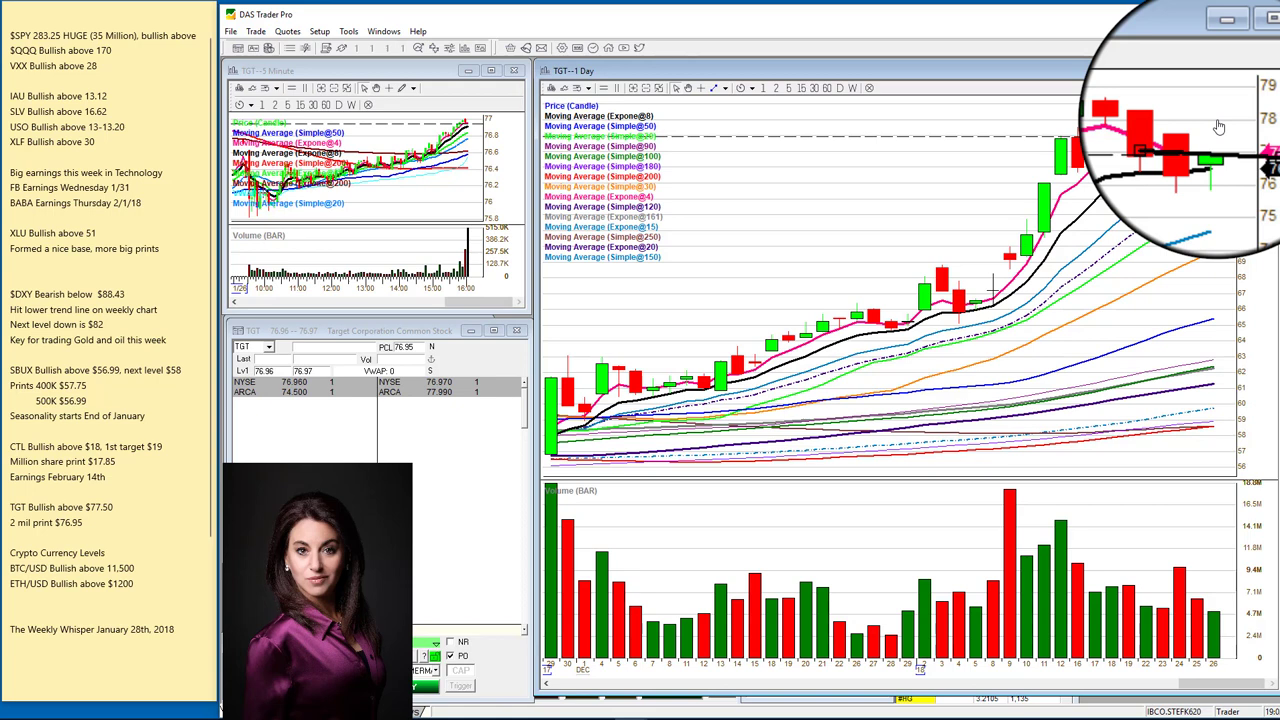
pyautogui.click(724, 88)
pyautogui.click(730, 104)
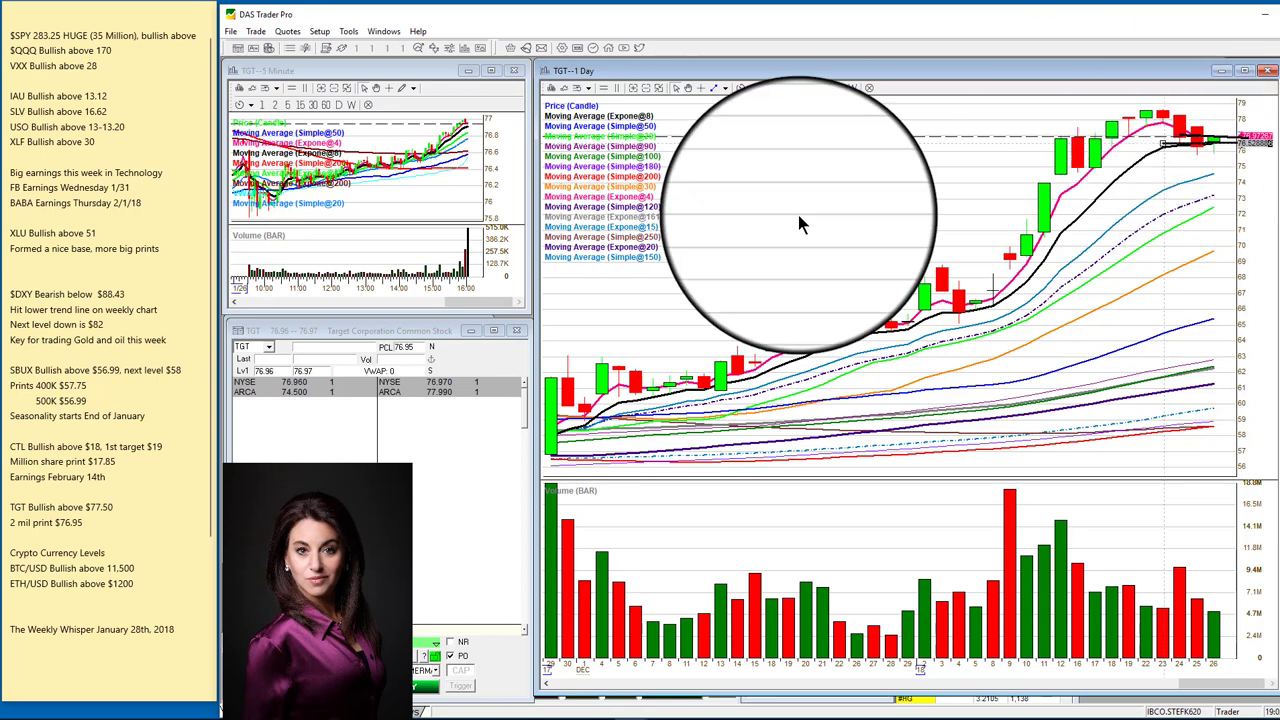
# Step: Mark the January 8 doji candle's range on the TGT daily chart with two short horizontal trend lines at about 68.2 and 66.2
pyautogui.moveTo(856, 312)
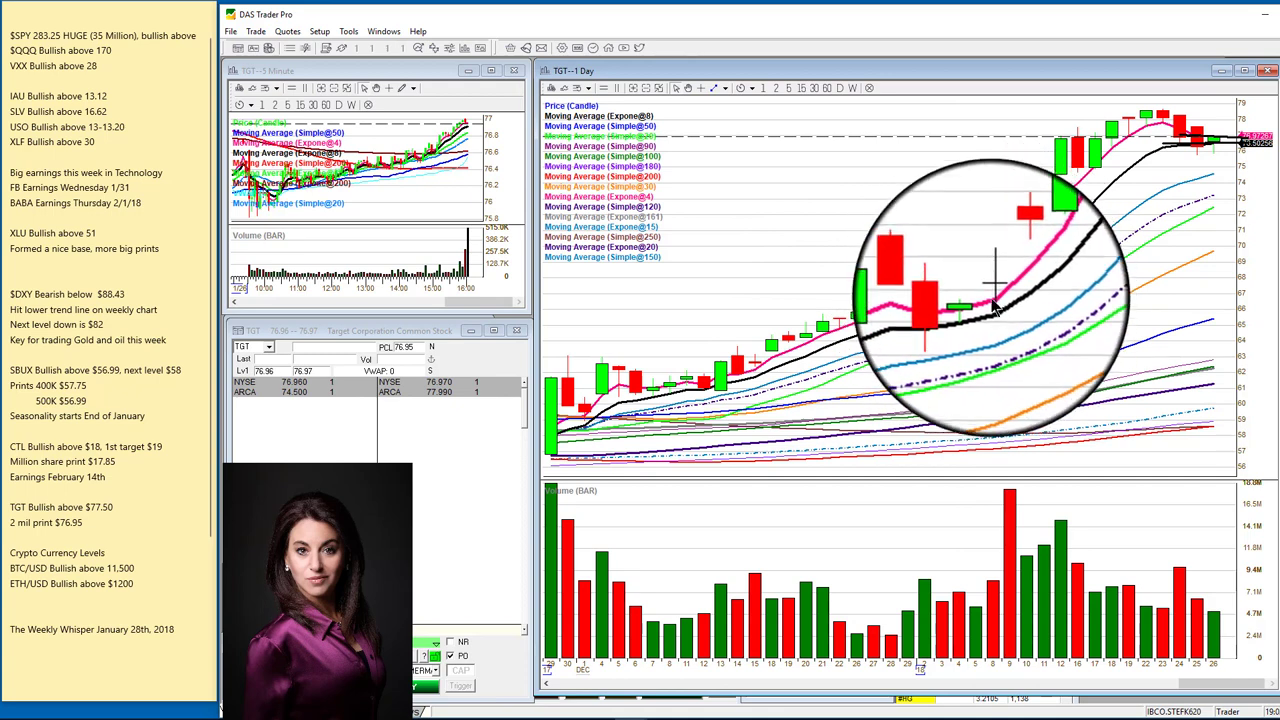
pyautogui.moveTo(993, 300)
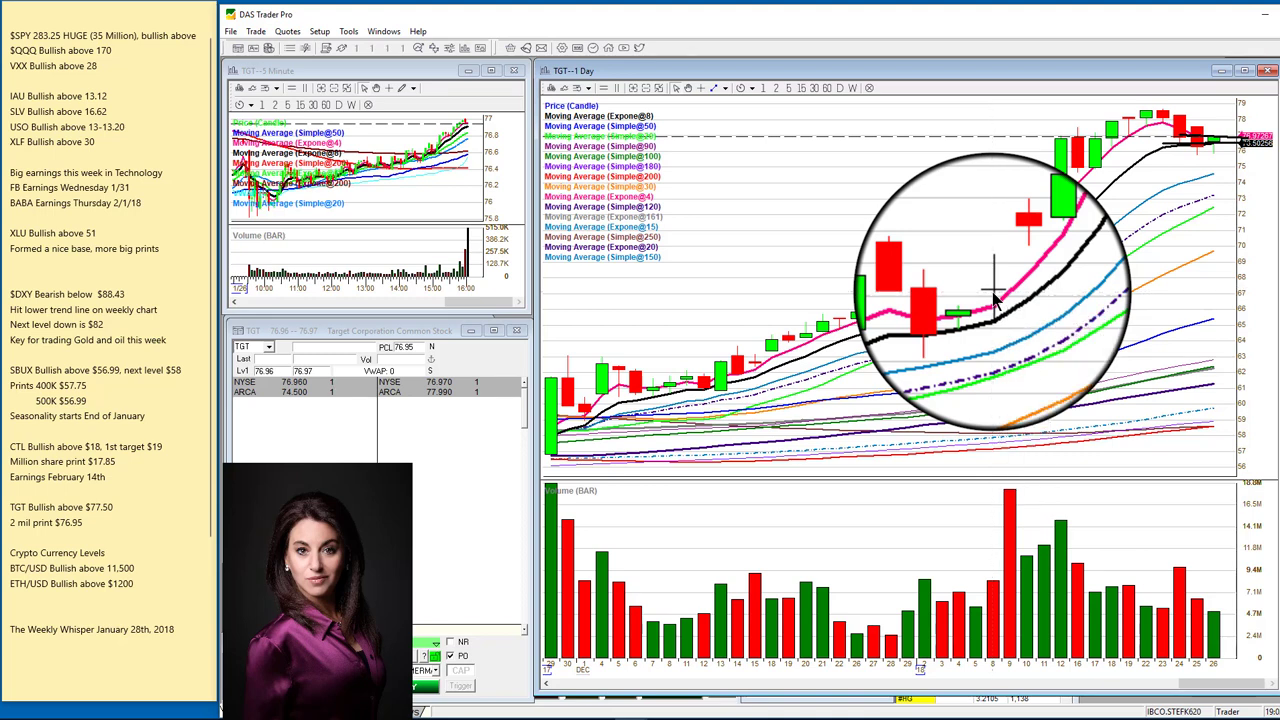
pyautogui.moveTo(1013, 280)
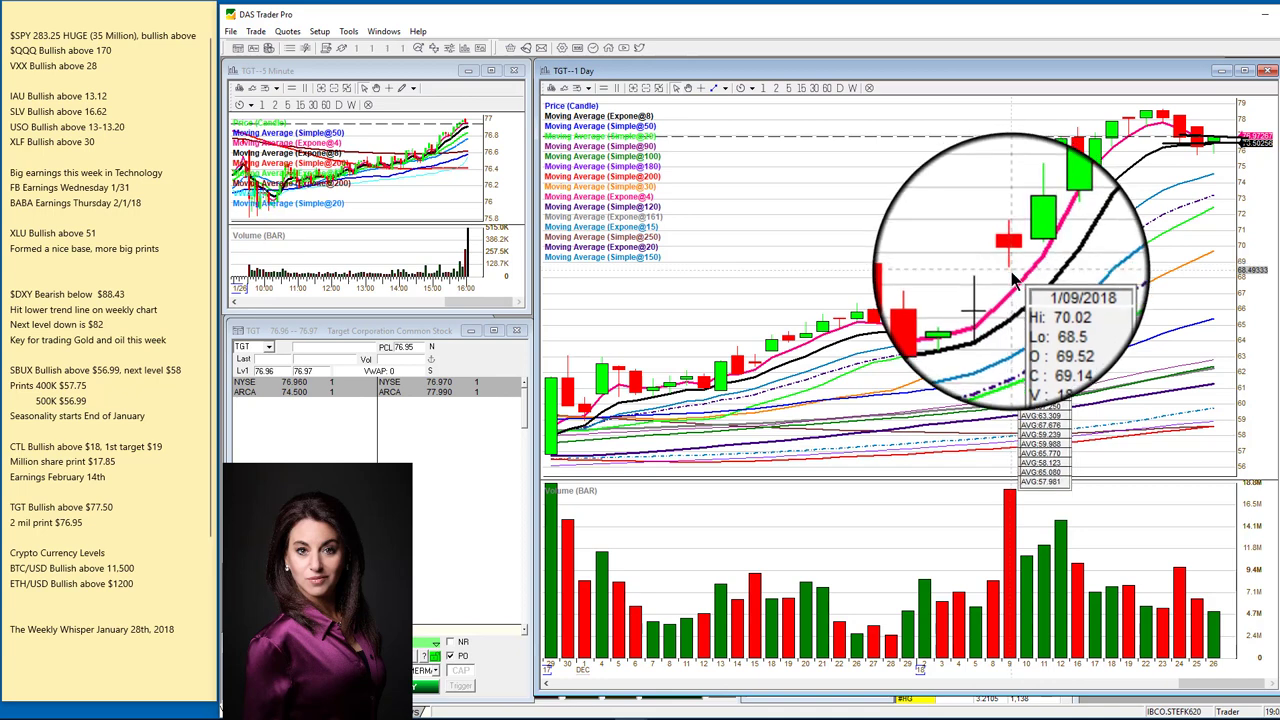
pyautogui.click(726, 94)
pyautogui.click(745, 103)
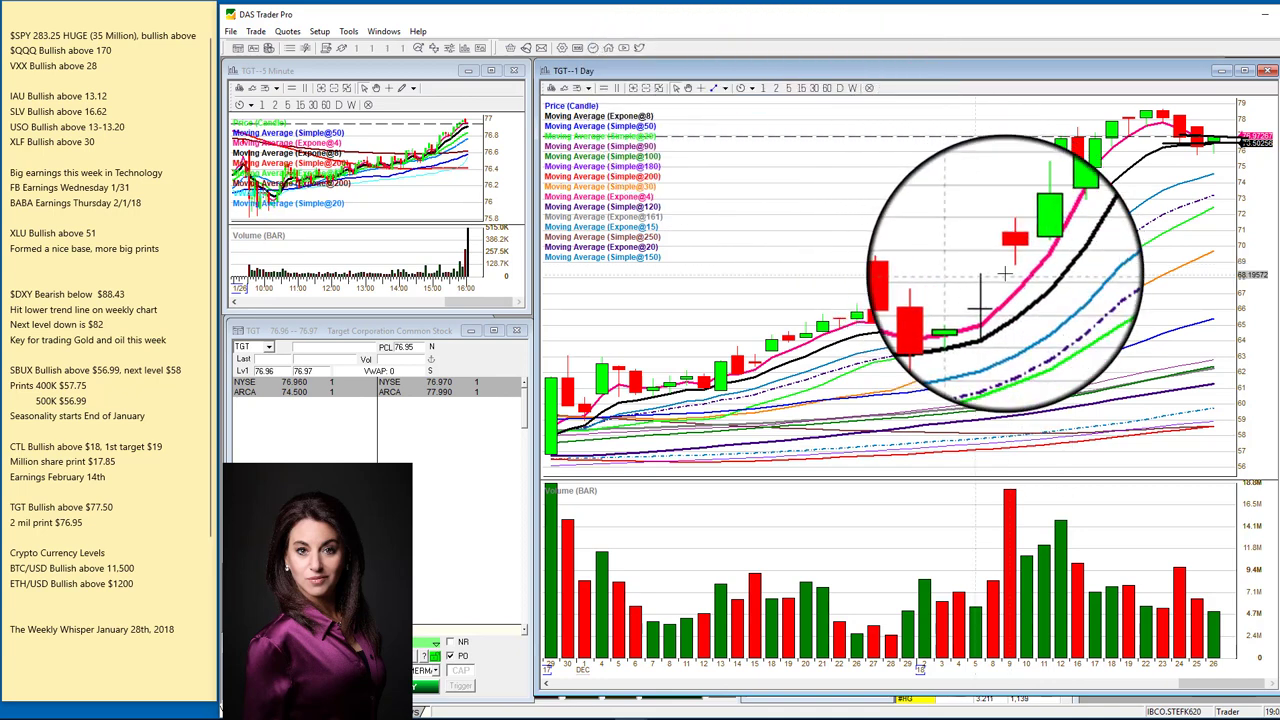
pyautogui.click(975, 278)
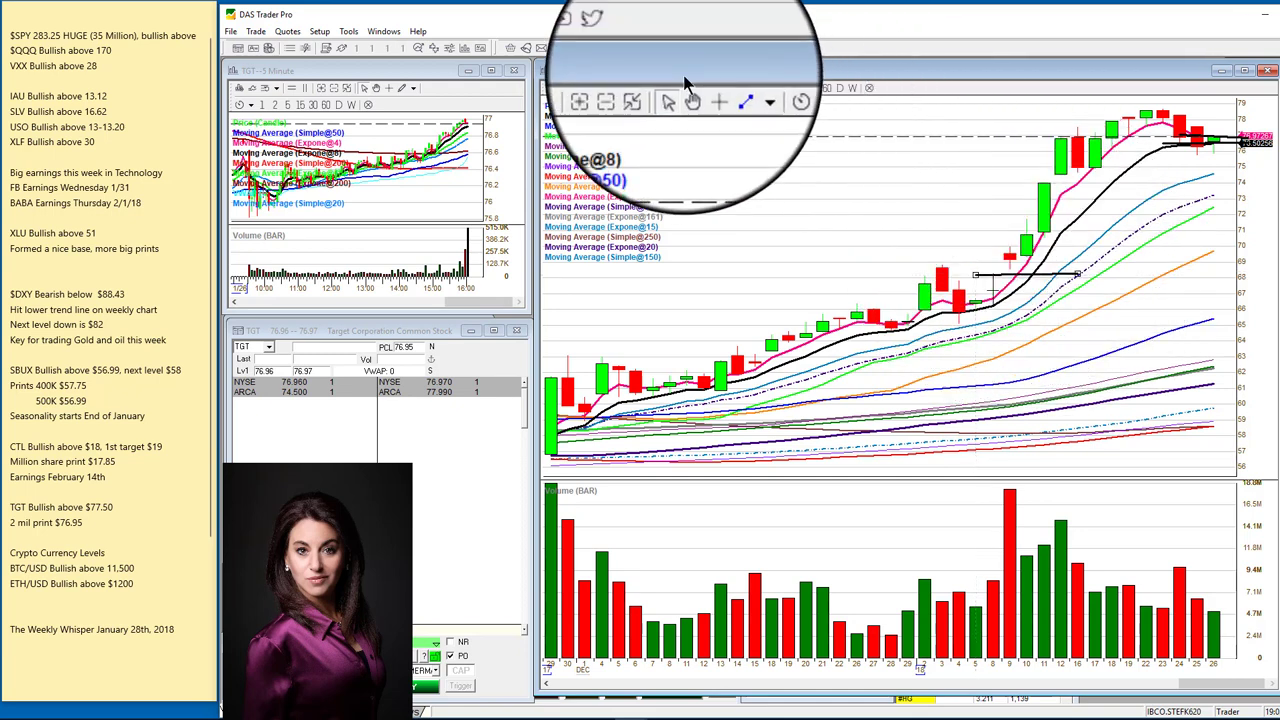
pyautogui.click(727, 92)
pyautogui.click(745, 103)
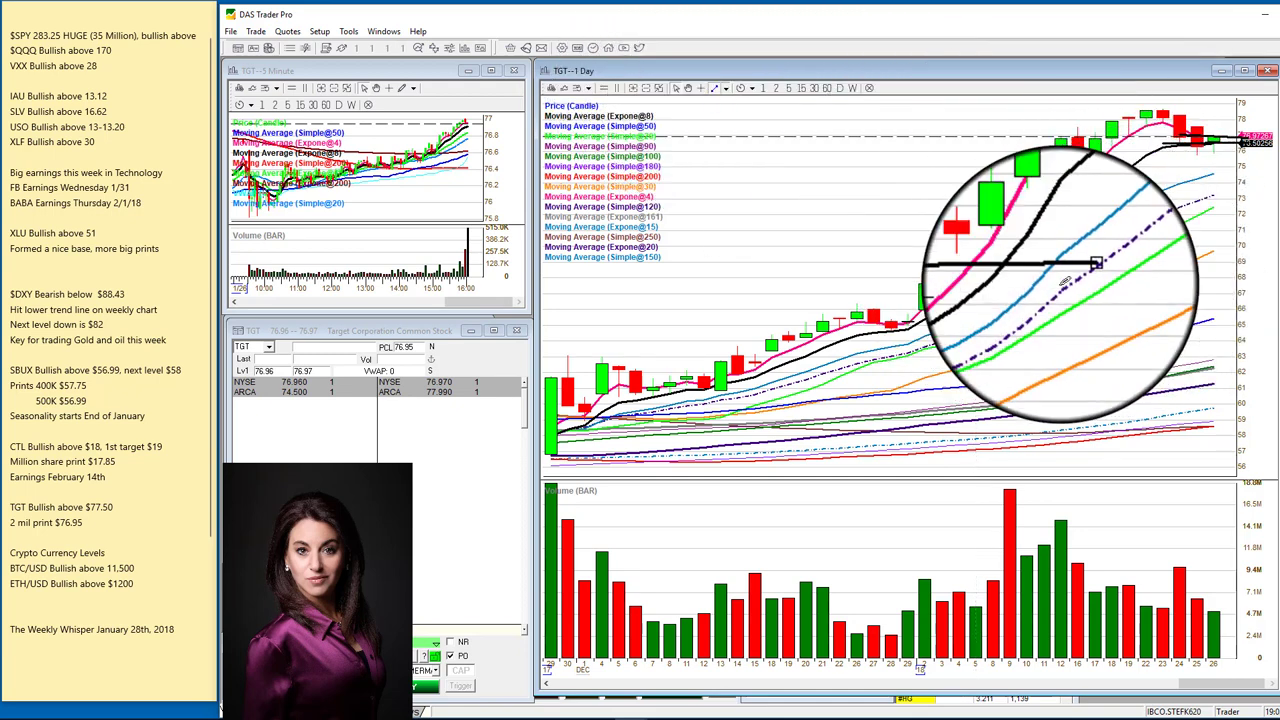
pyautogui.moveTo(1008, 305); pyautogui.dragTo(1075, 305)
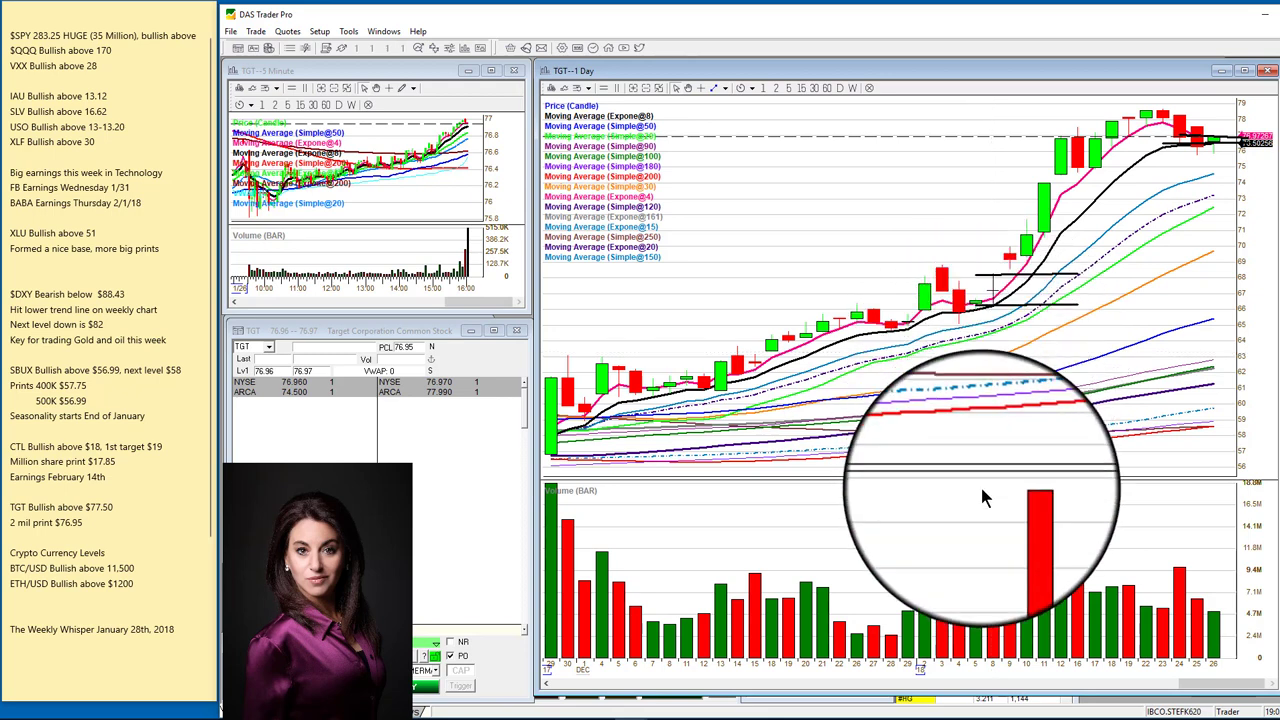
pyautogui.moveTo(995, 590)
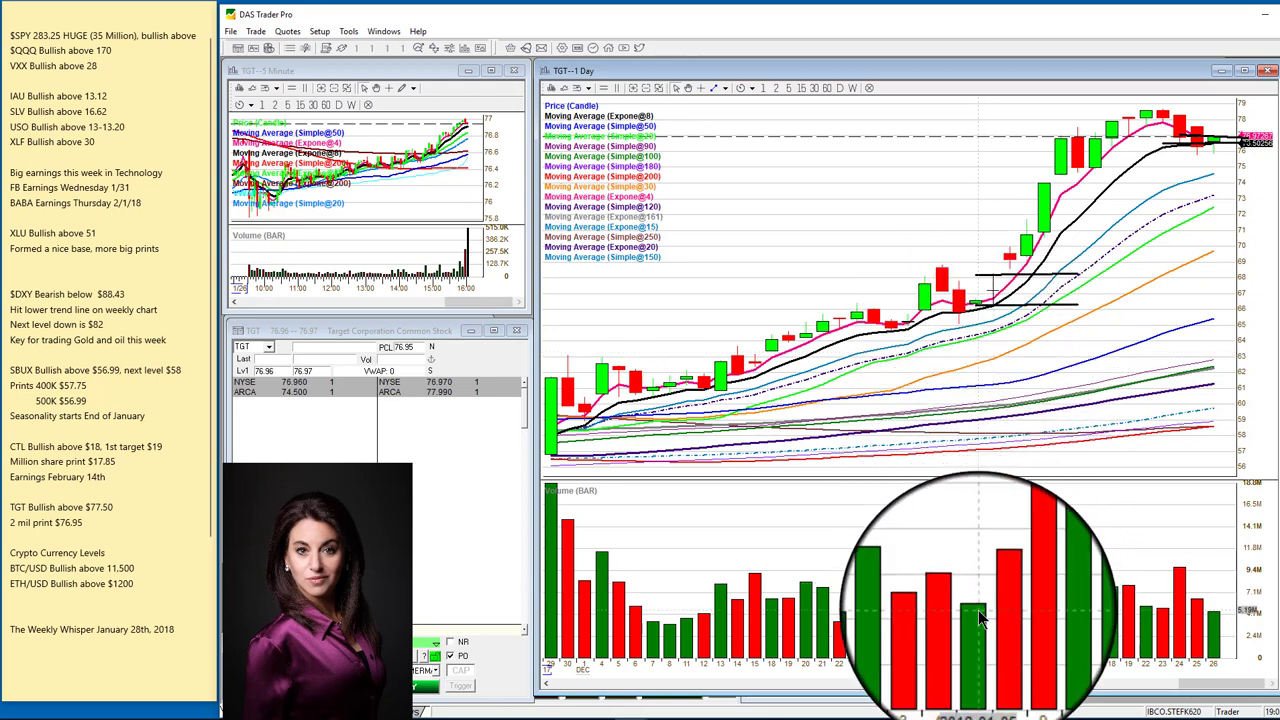
pyautogui.moveTo(980, 618)
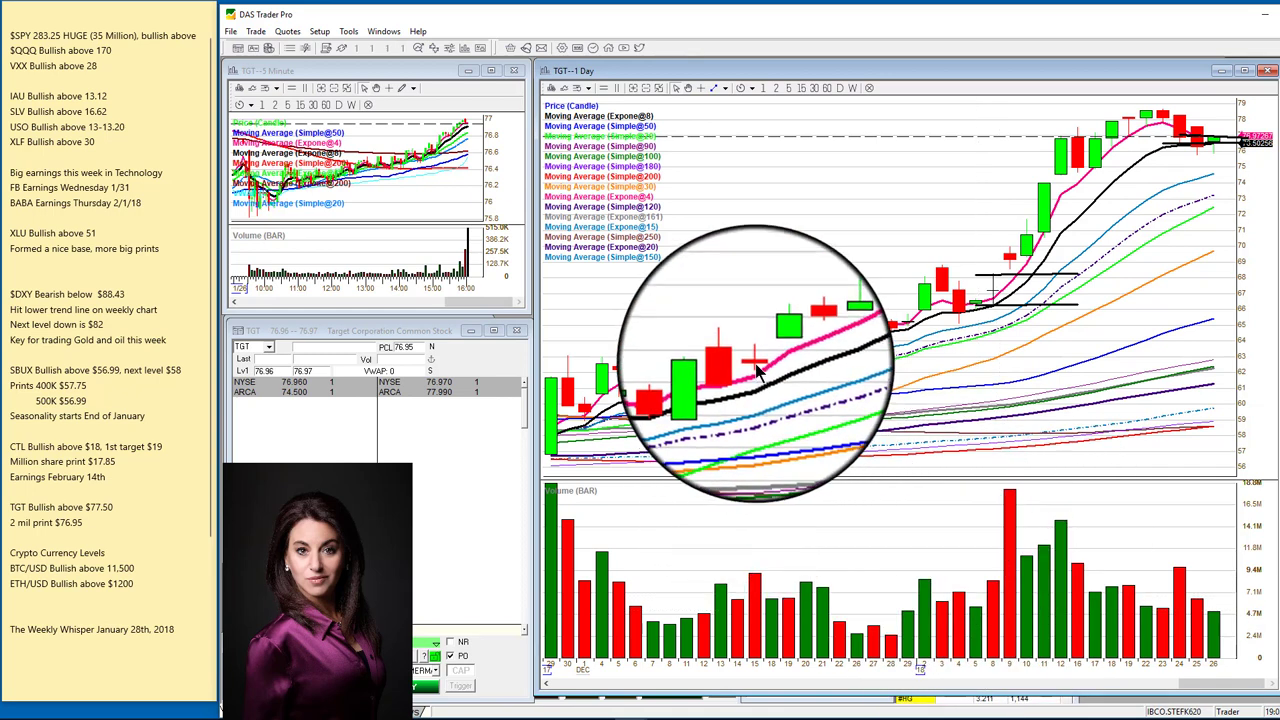
pyautogui.moveTo(757, 375)
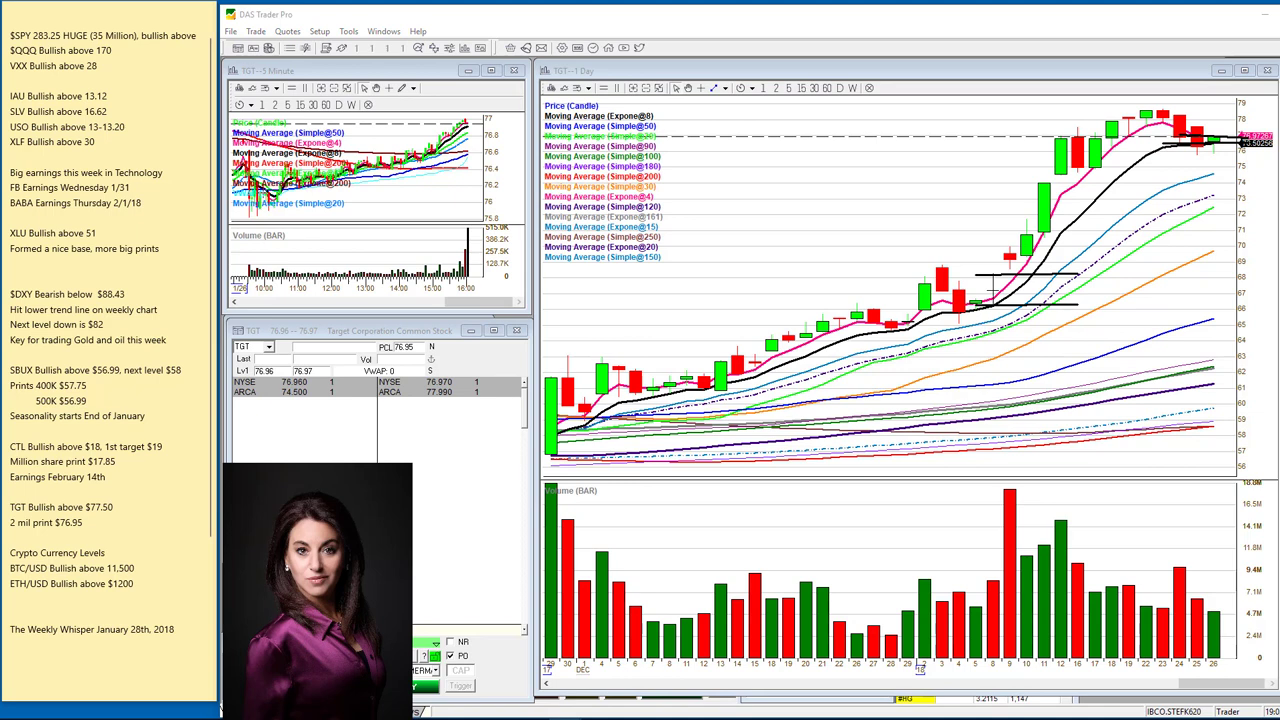
# Step: Switch to the GDAX page in the browser and change its product from BTC/USD to ETH/USD
pyautogui.hotkey('alt', 'Tab')
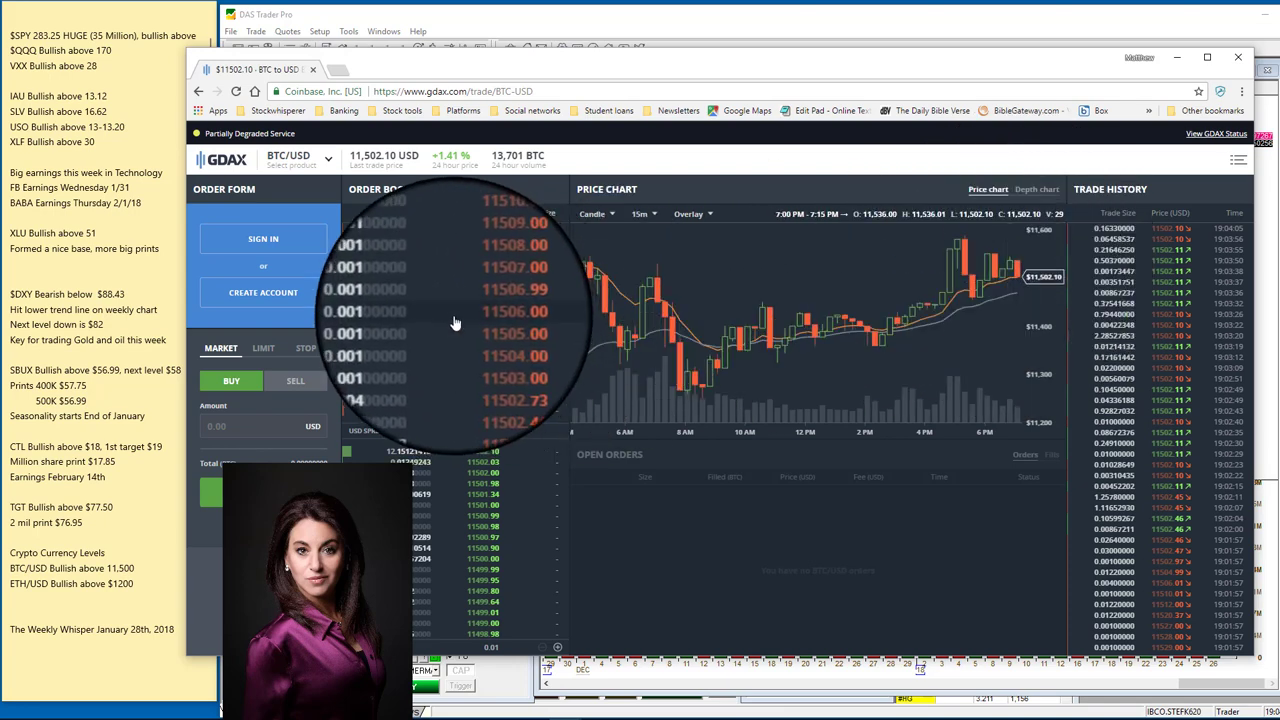
pyautogui.click(290, 160)
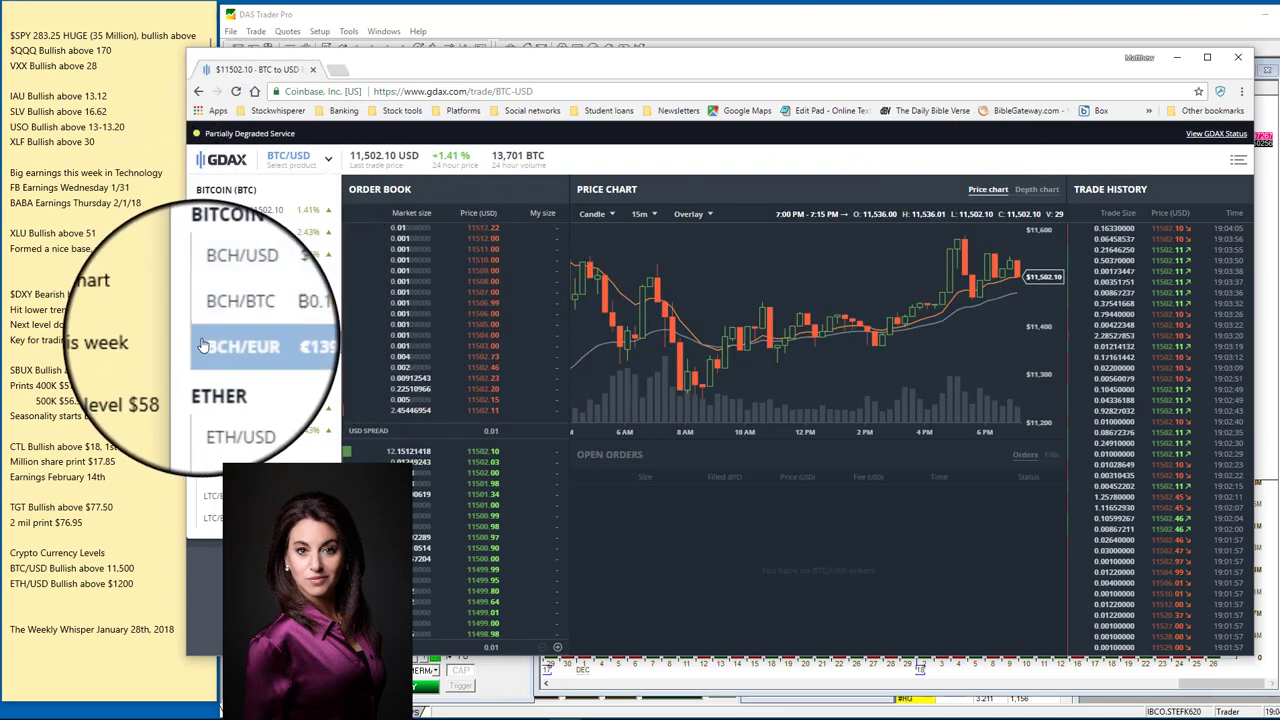
pyautogui.click(207, 388)
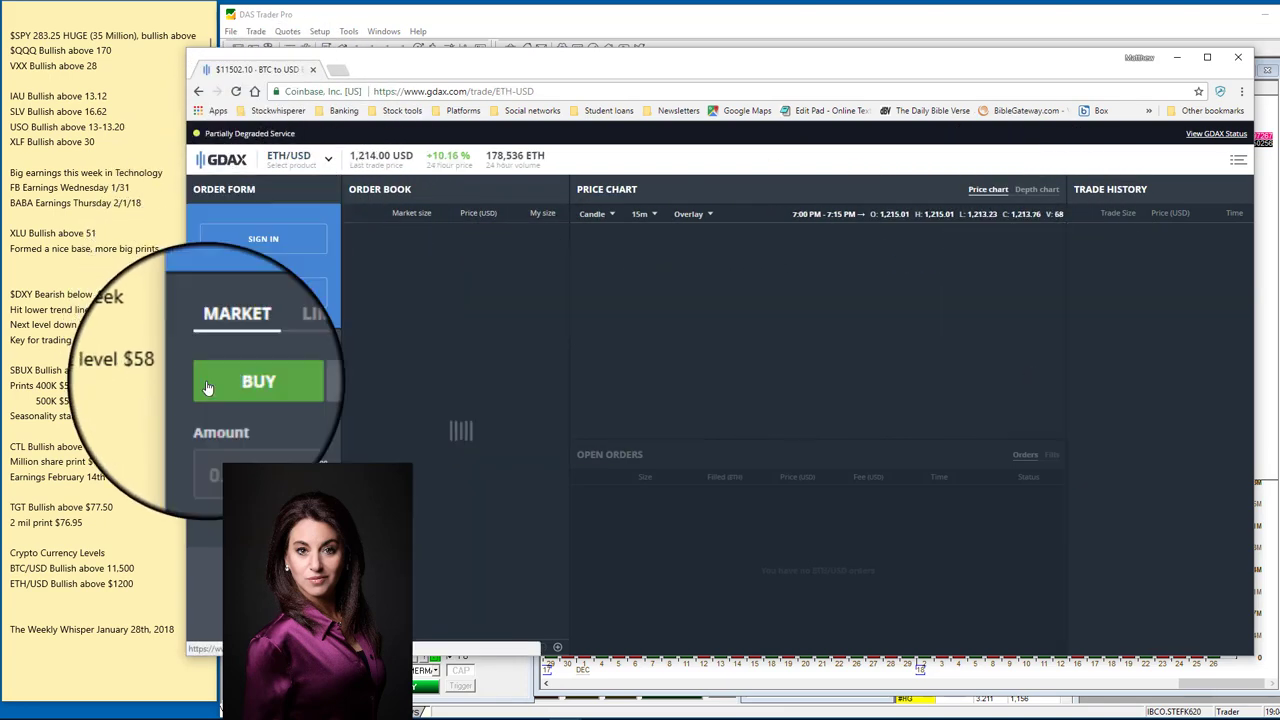